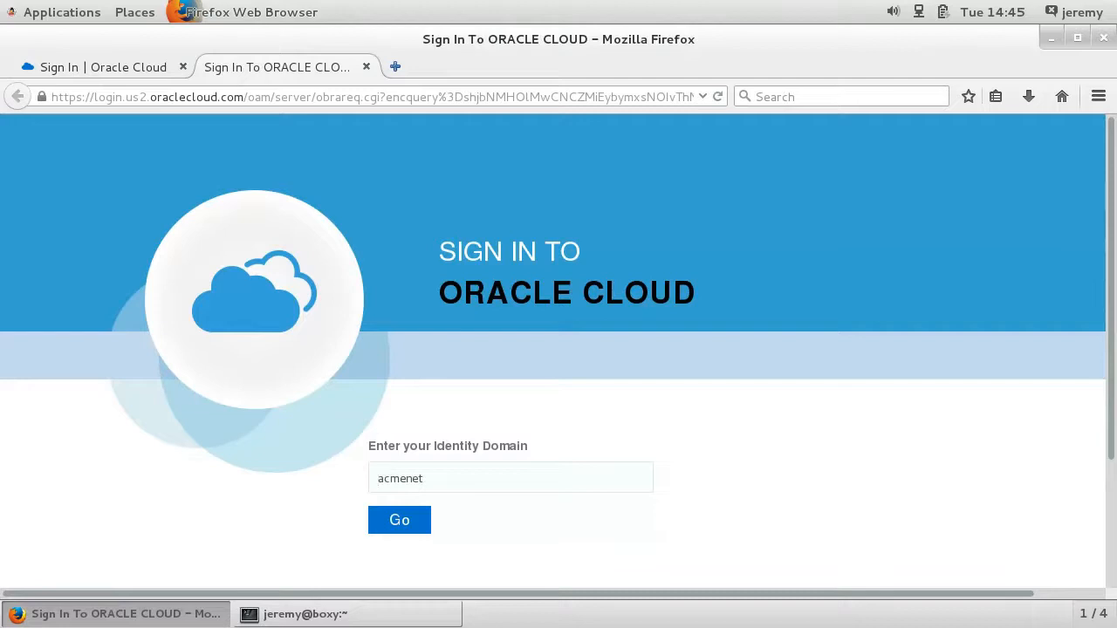
Sign in to the acmenet identity domain with the account's user name and password
click(400, 520)
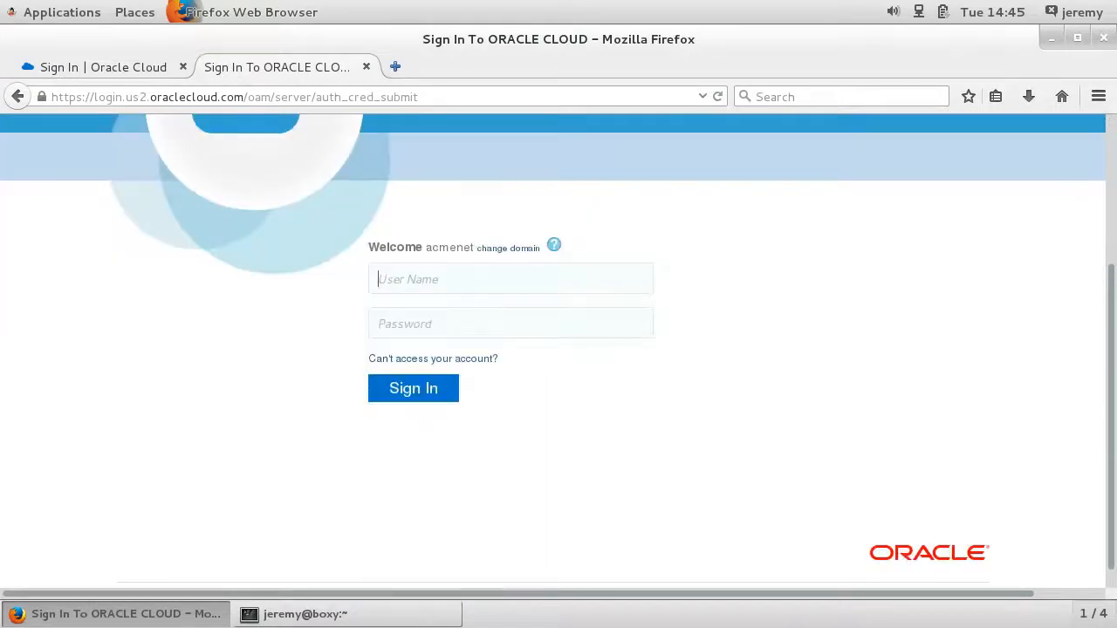
text(jeremy.????@????)
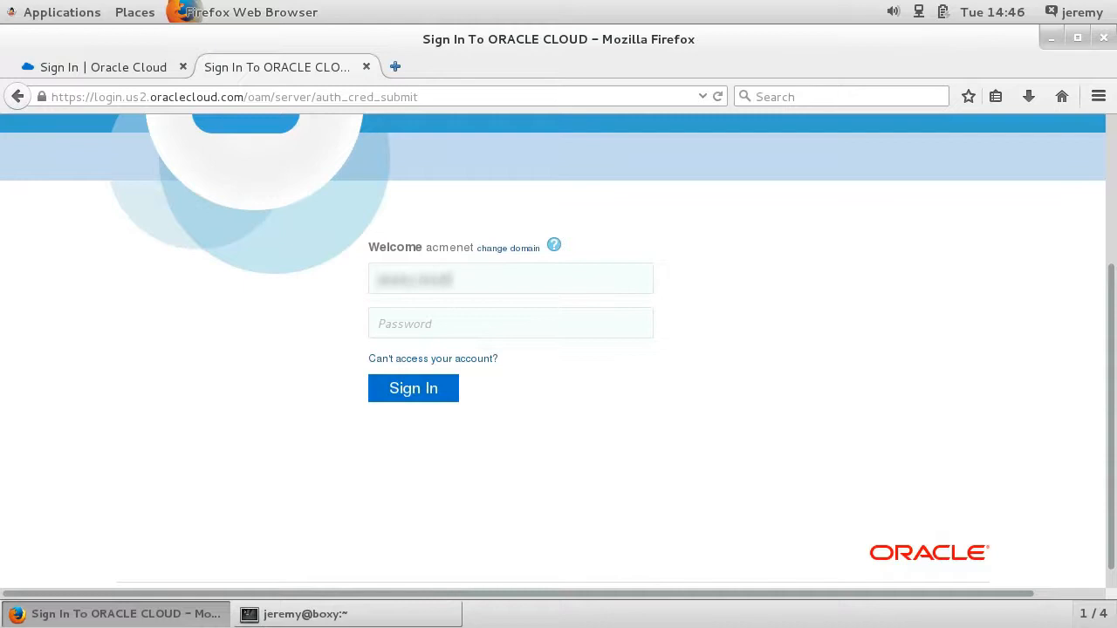
text(?.???)
key(Tab)
text(??????????)
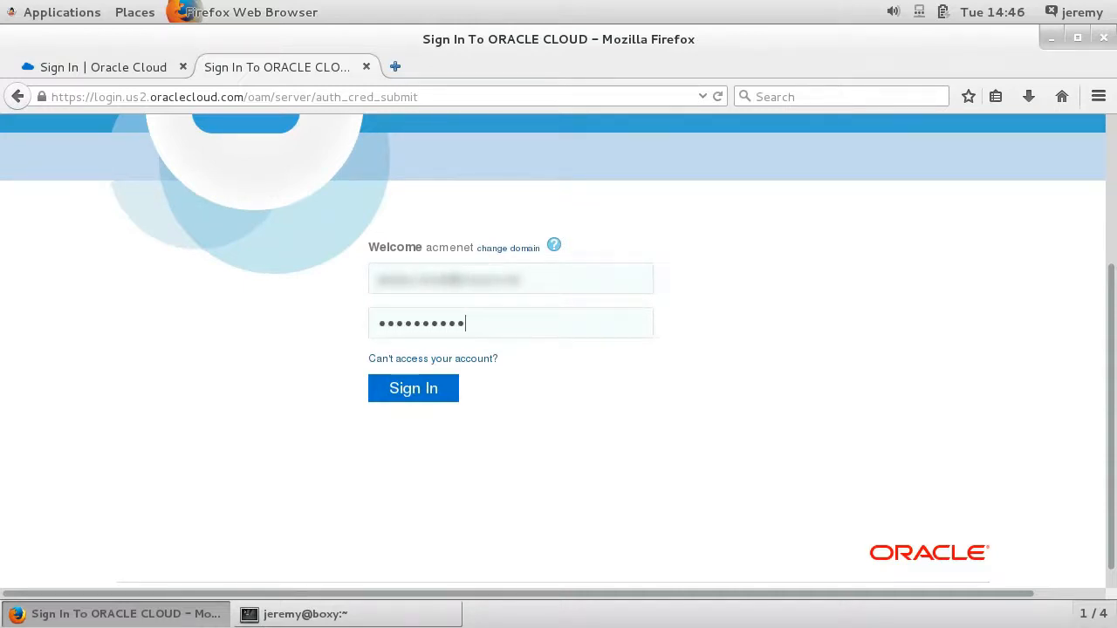
key(Return)
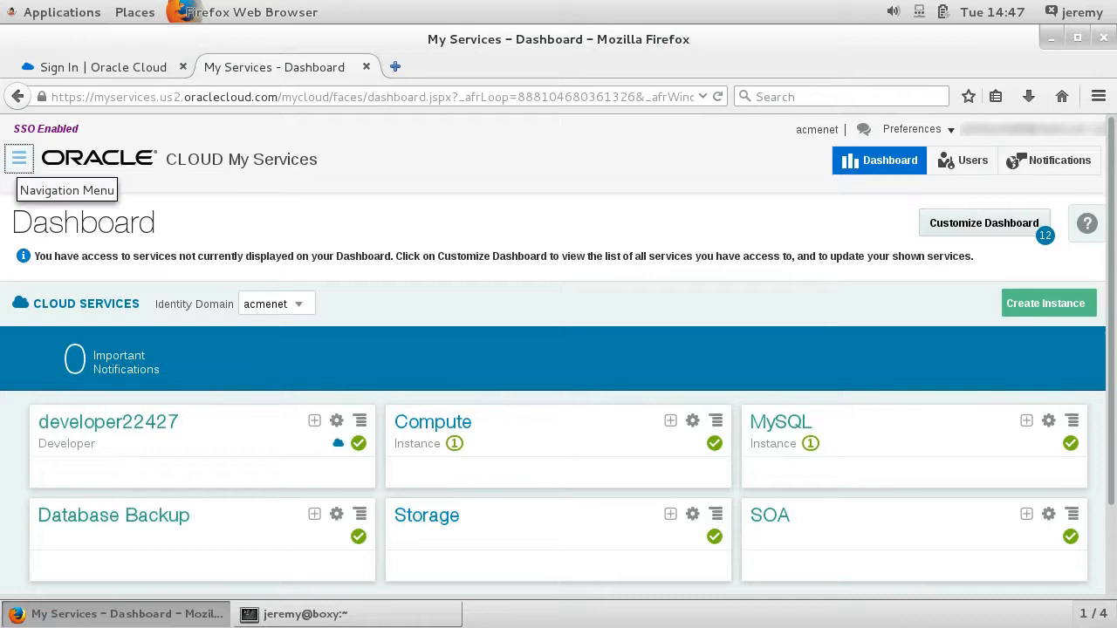
Open the Oracle MySQL Cloud Service page and start creating a new service
click(20, 158)
click(46, 263)
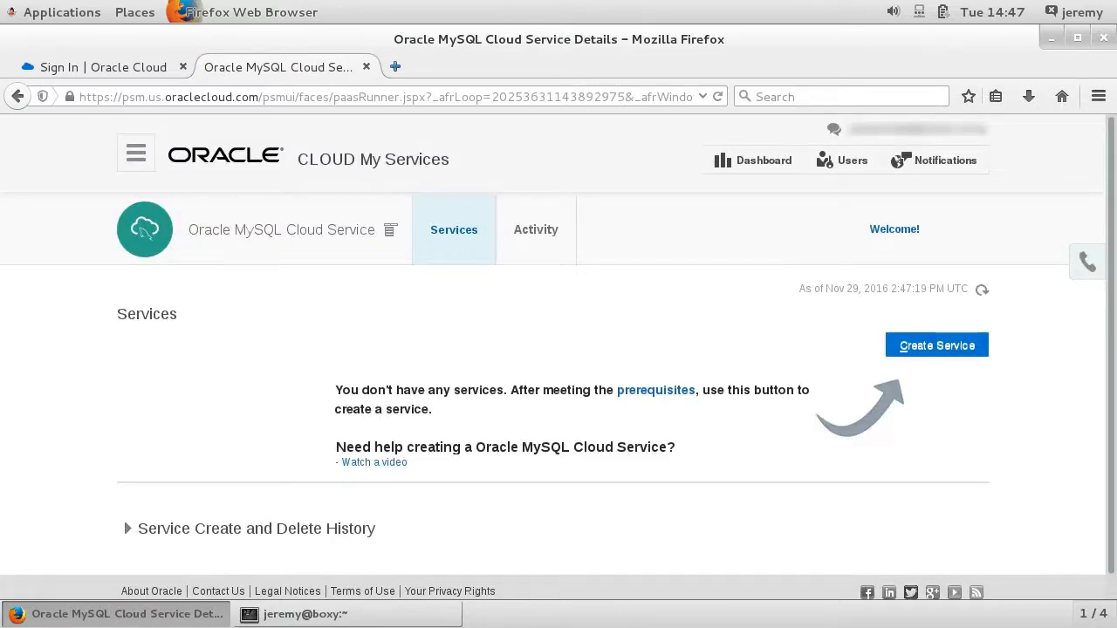
click(938, 346)
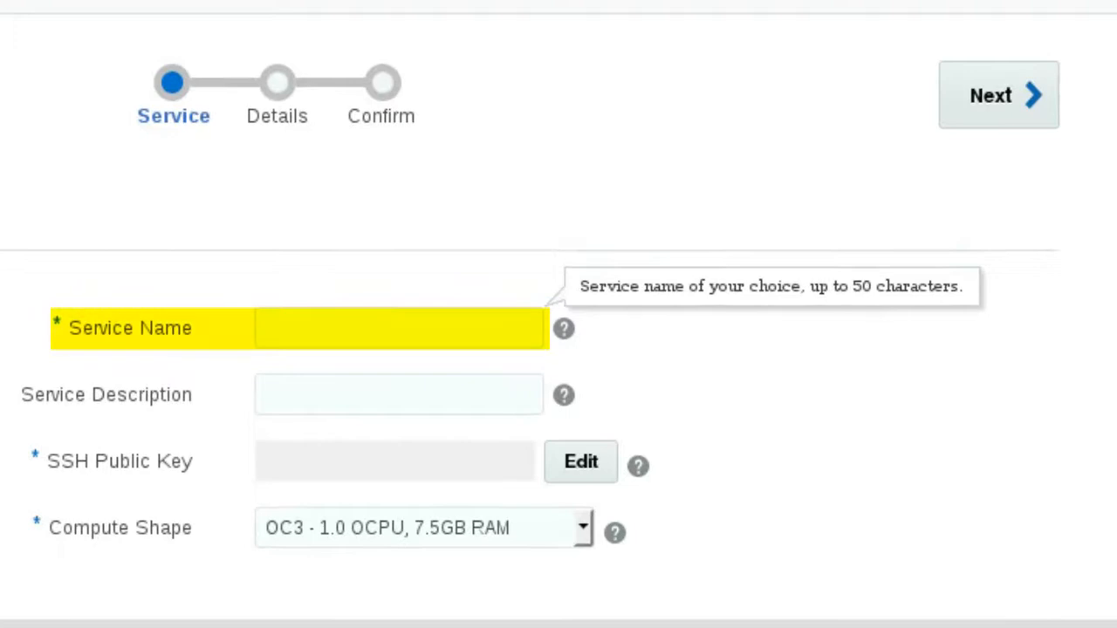
Name the service MyFirstService and describe it as "My first MySQL Cloud Service instance"
text(My)
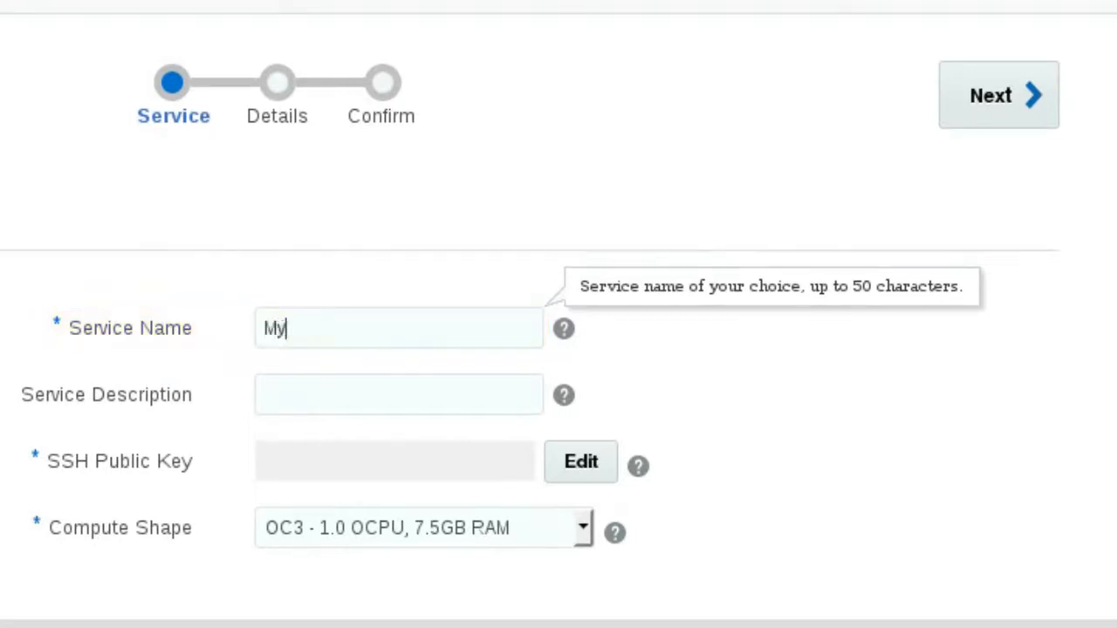
text(FirstService)
key(Tab)
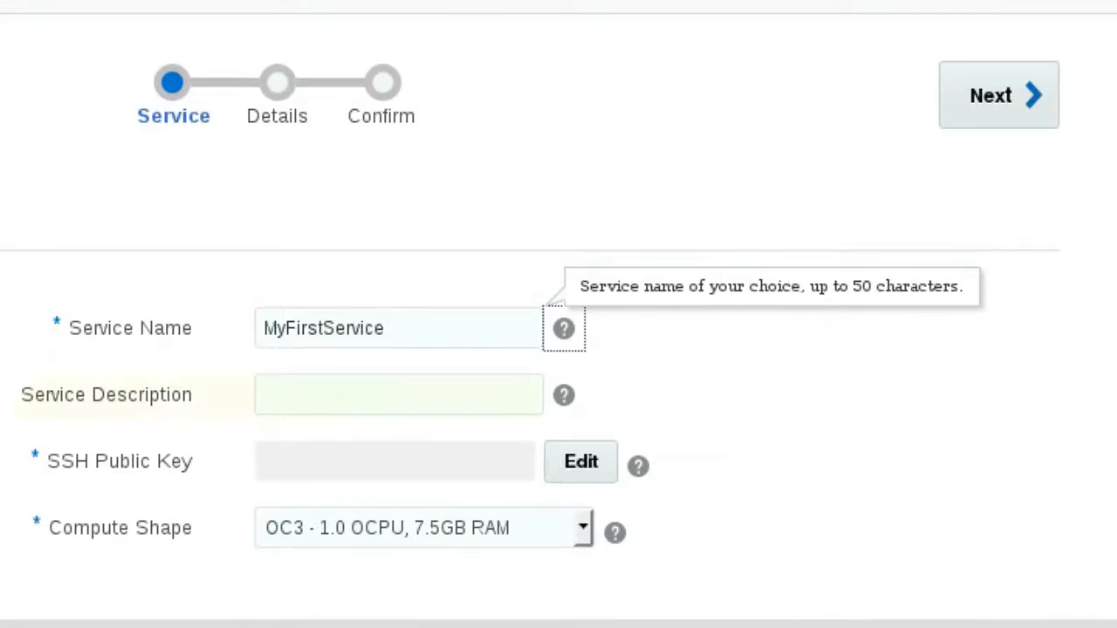
key(Tab)
text(M)
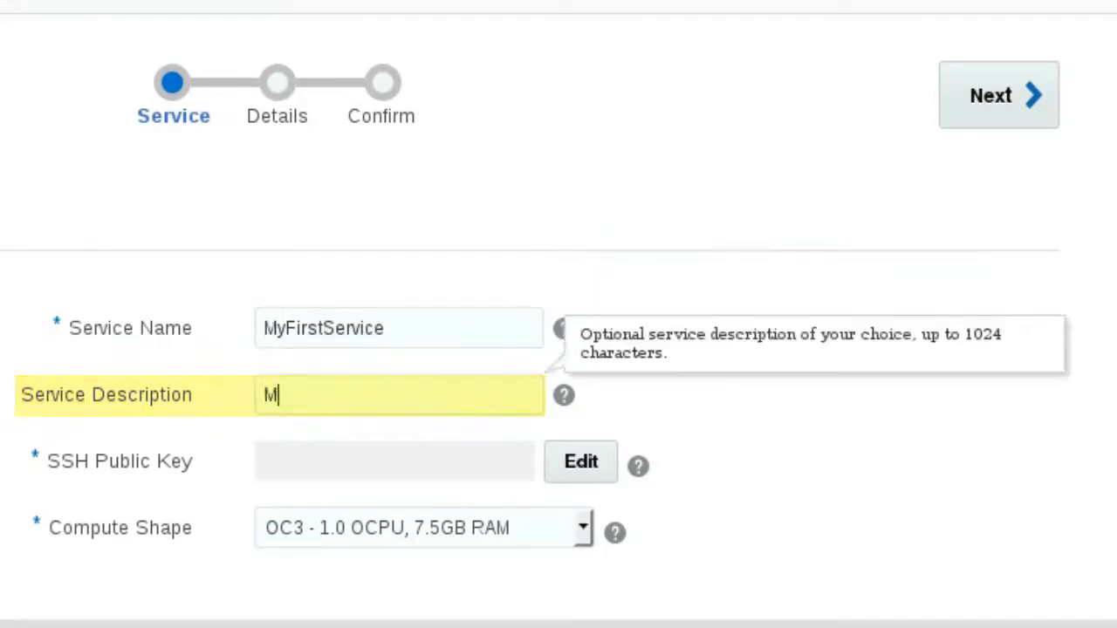
text(y first )
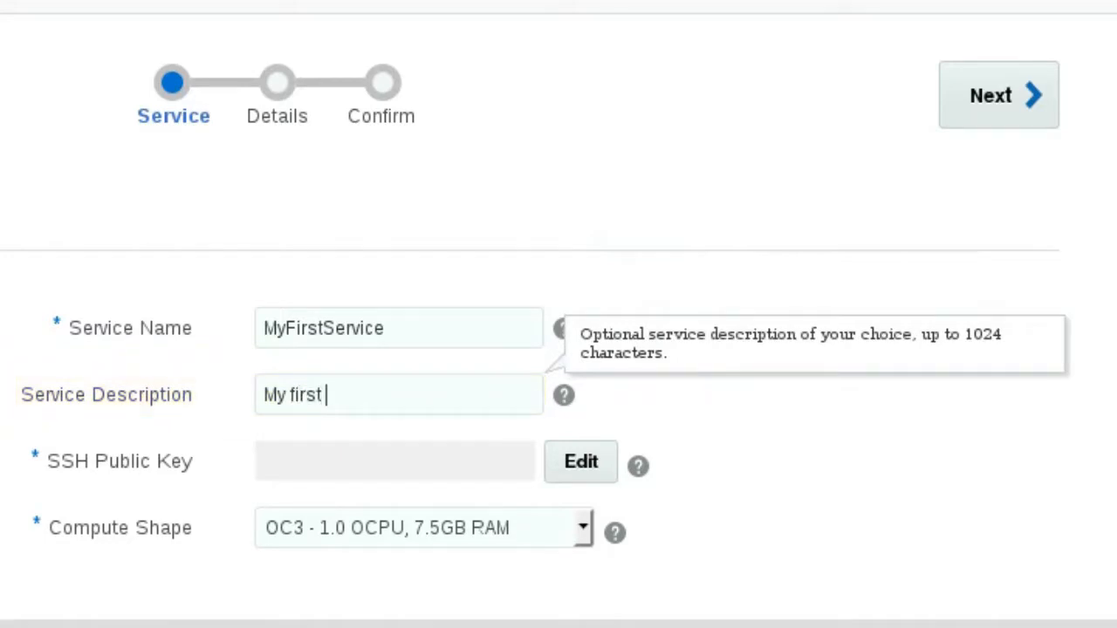
text(MySQL C)
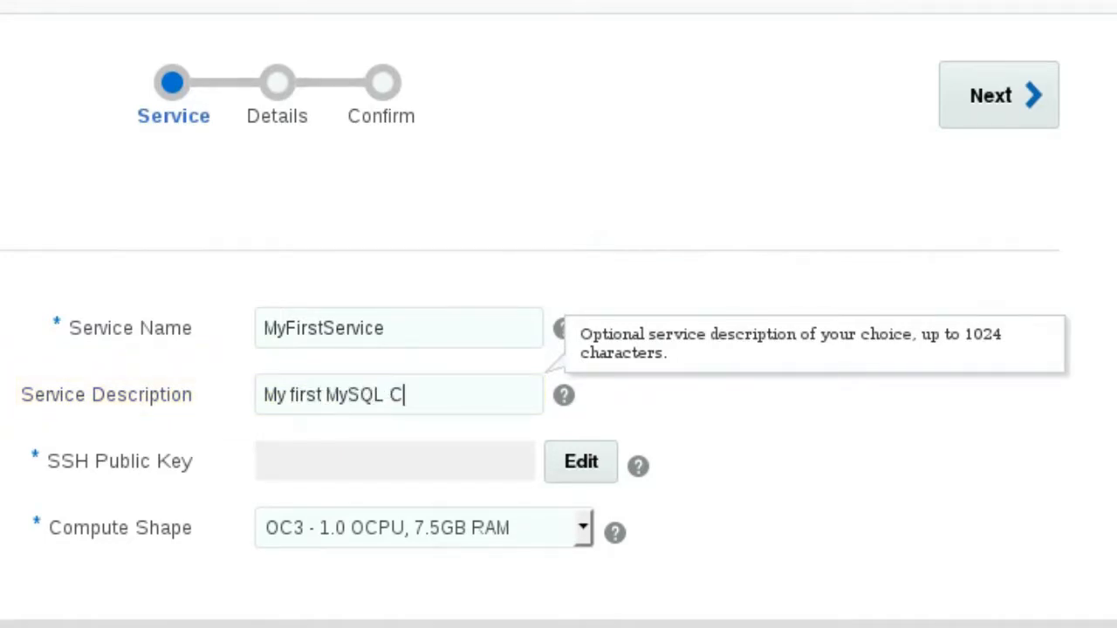
text(loud Service instan)
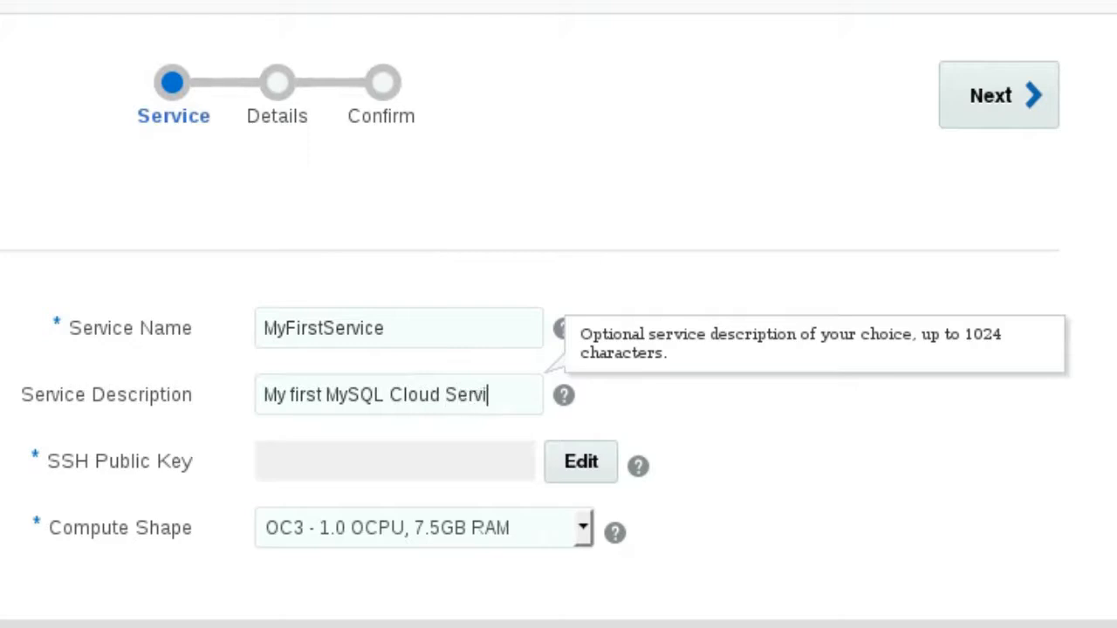
text(ce)
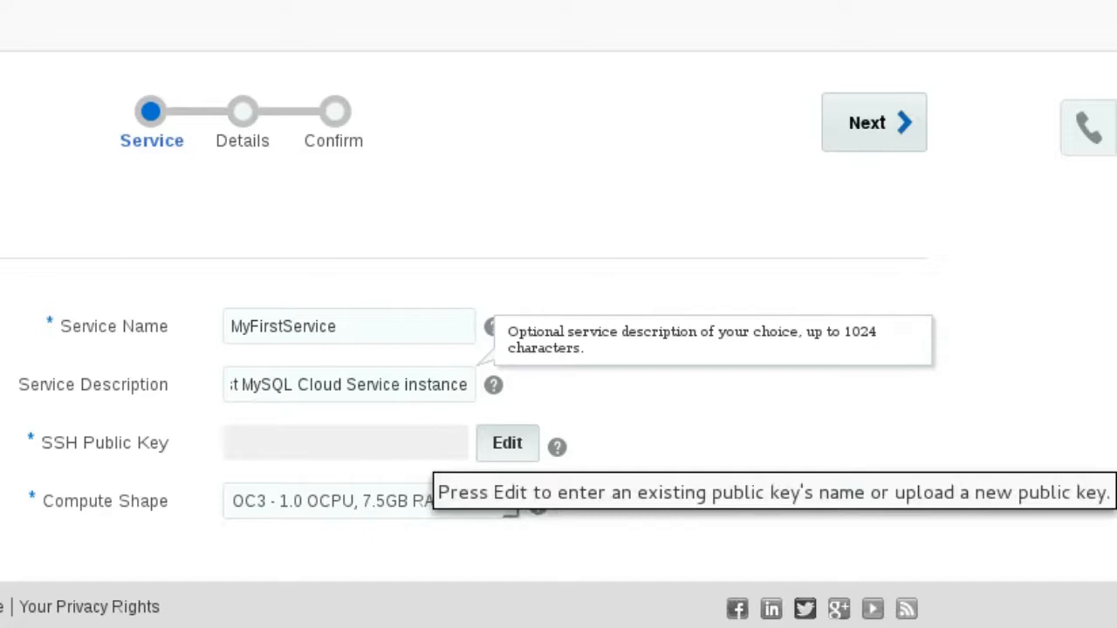
Create a new SSH key pair for VM access and save the key bundle sshkeybundle.zip
click(507, 443)
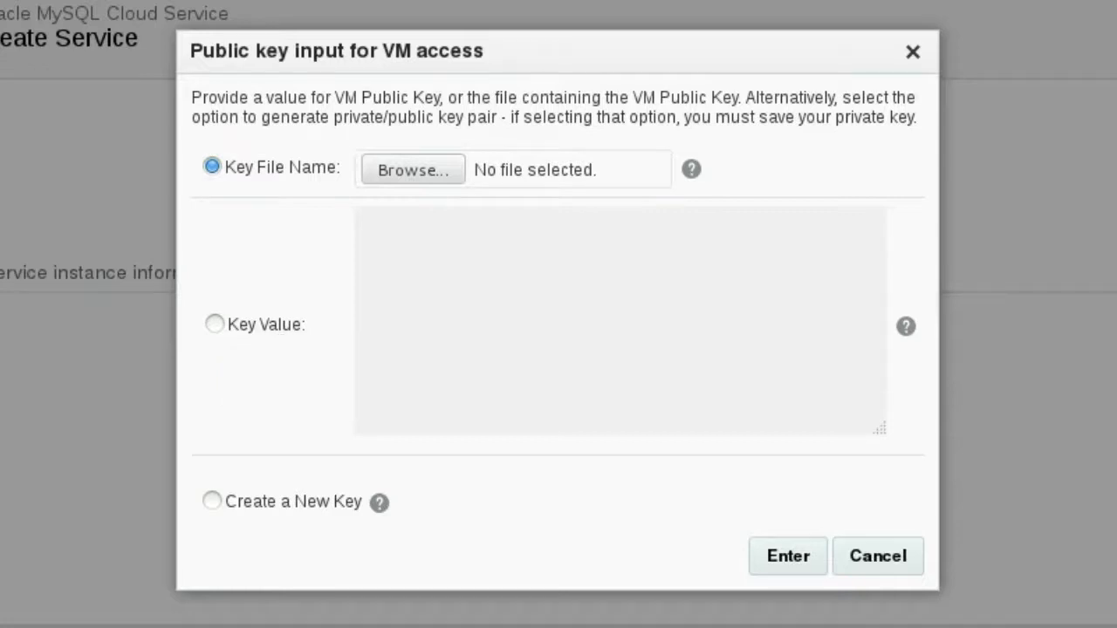
click(212, 501)
click(788, 555)
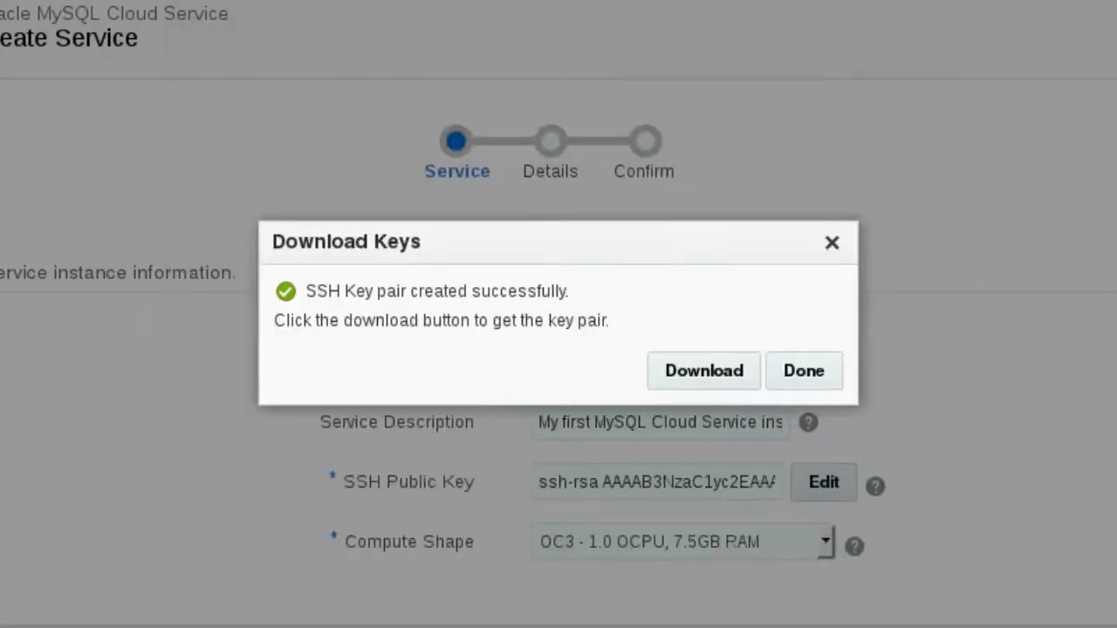
click(703, 371)
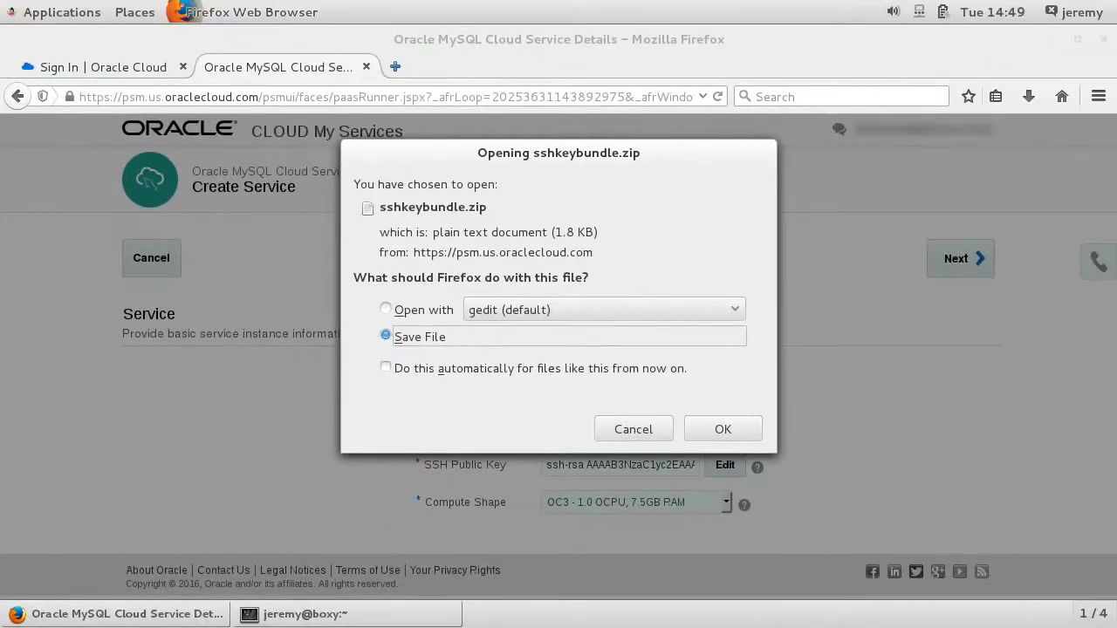
key(Return)
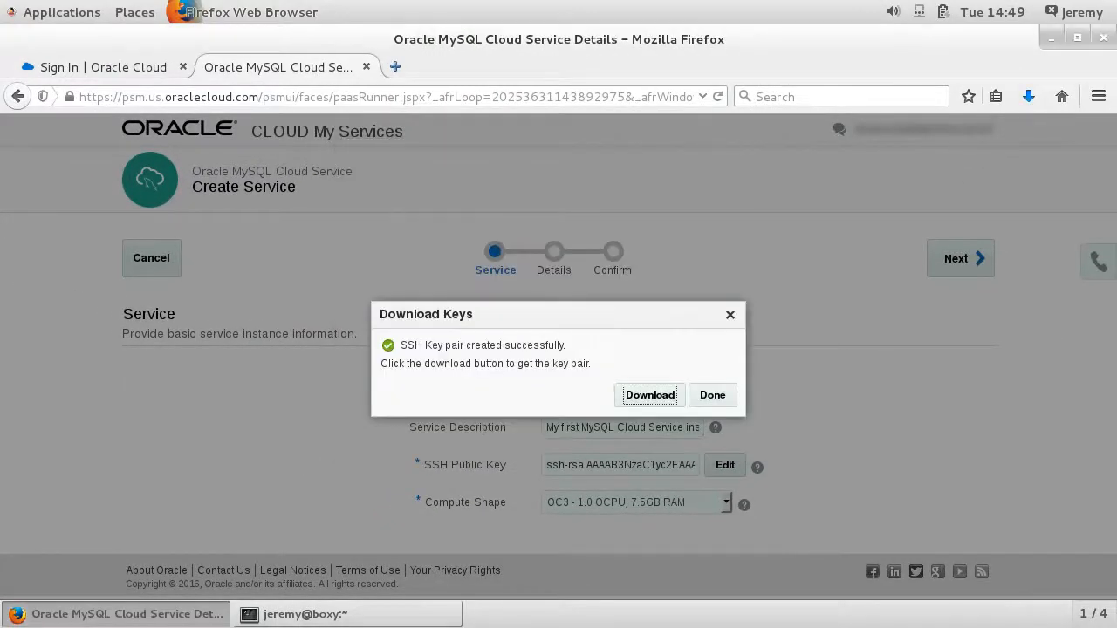
key(Tab)
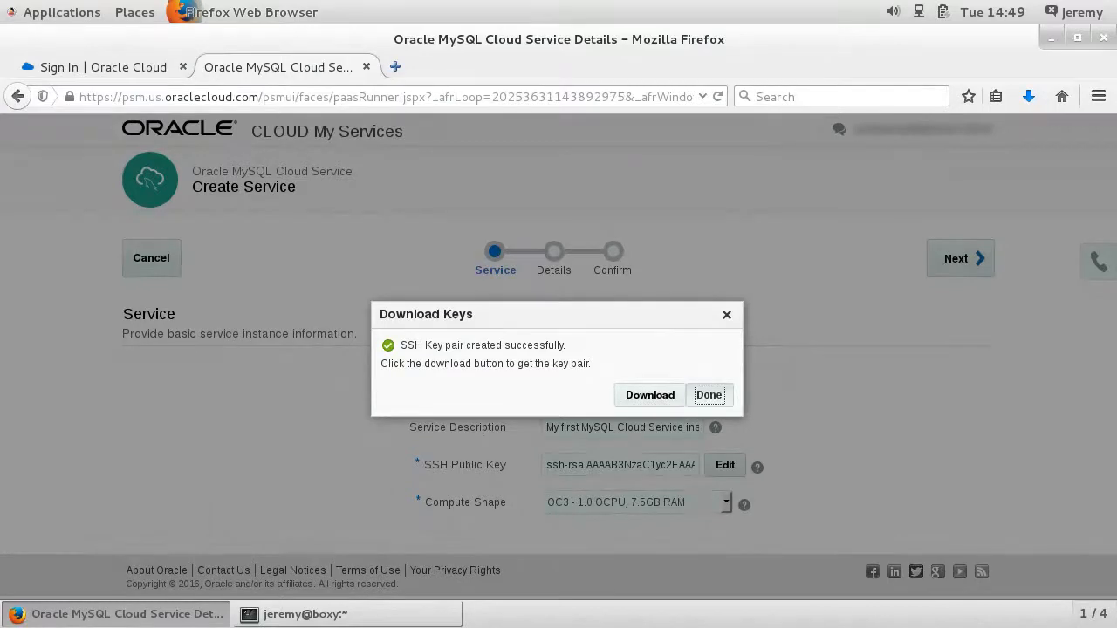
key(Return)
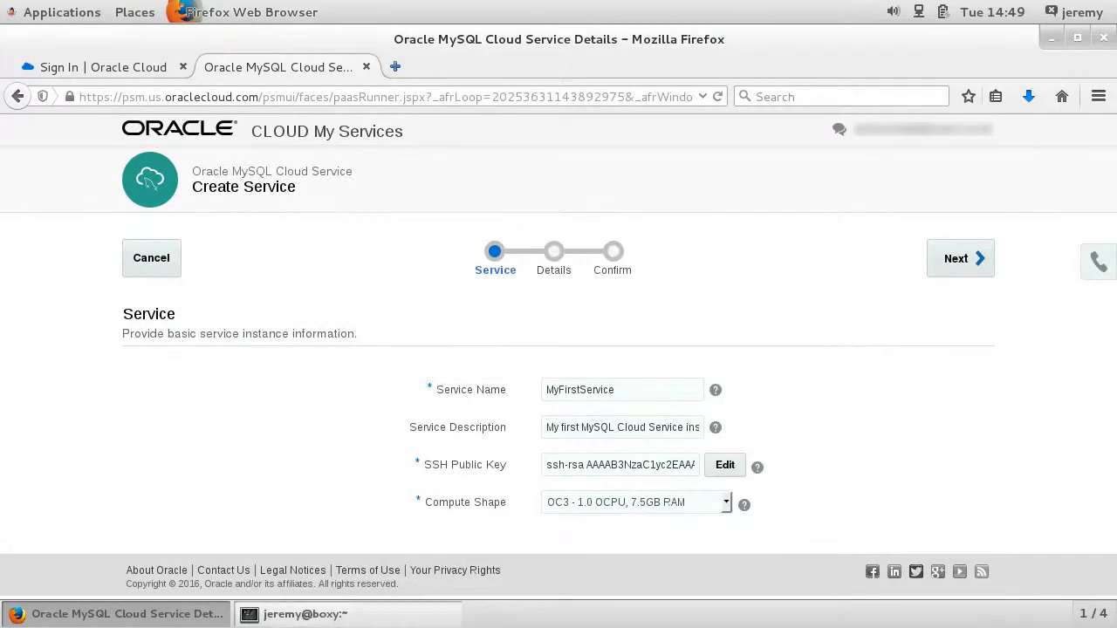
Switch to the terminal, list the Downloads directory and unzip sshkeybundle.zip there
key(alt+Tab)
text(cd Downloads/)
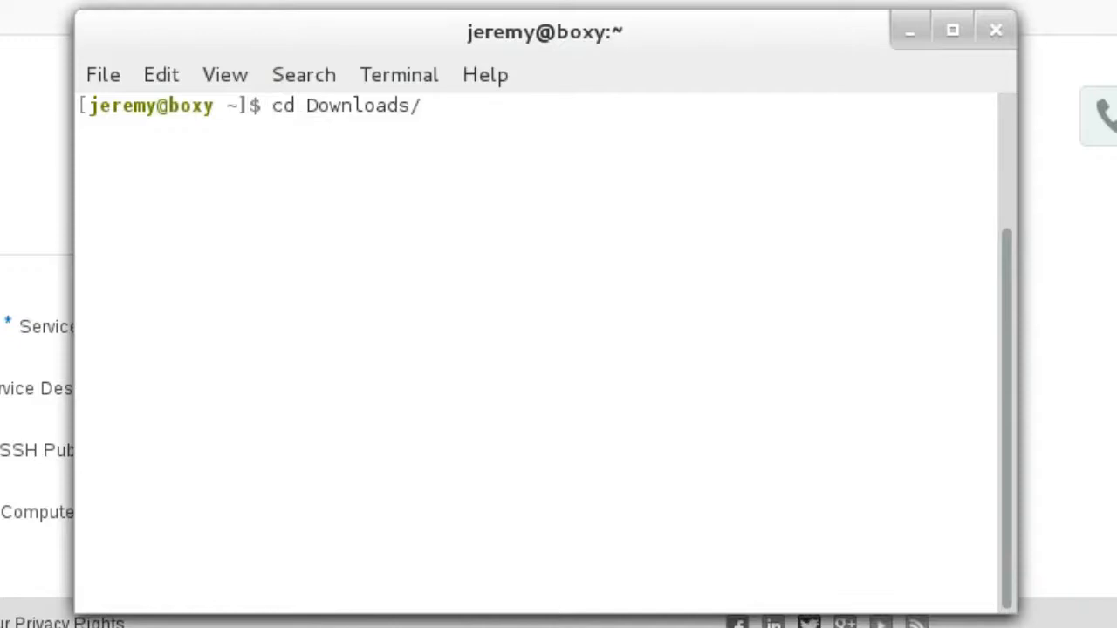
key(Return)
text(ls)
key(Return)
text(unzip ssh)
key(Tab)
key(Return)
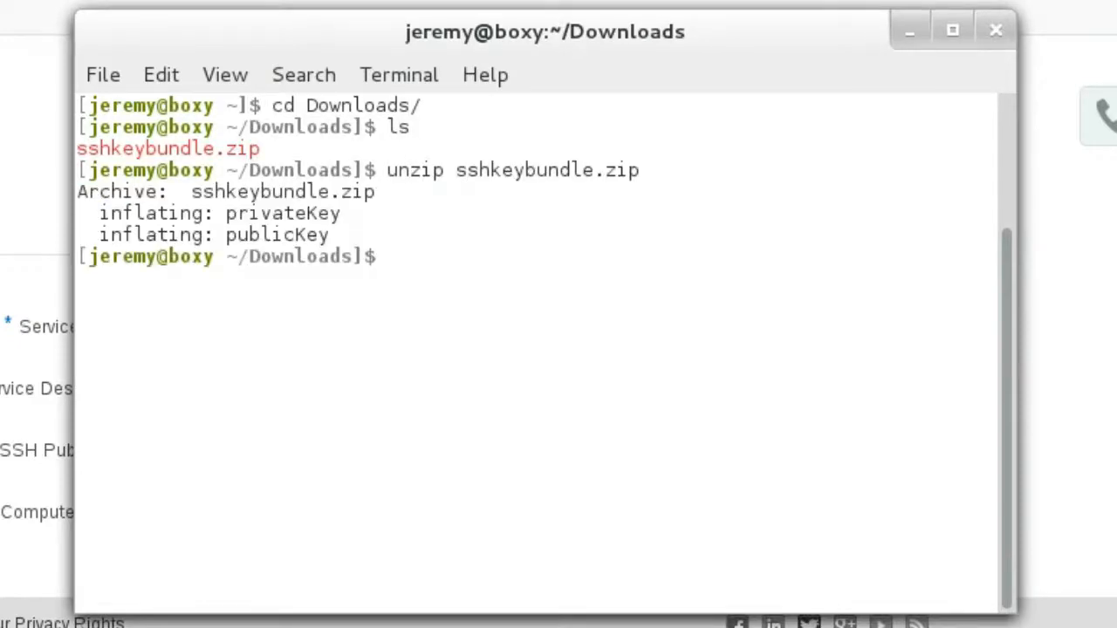
Copy the privateKey and publicKey files from Downloads into ~/.ssh
text(cp pri)
key(Tab)
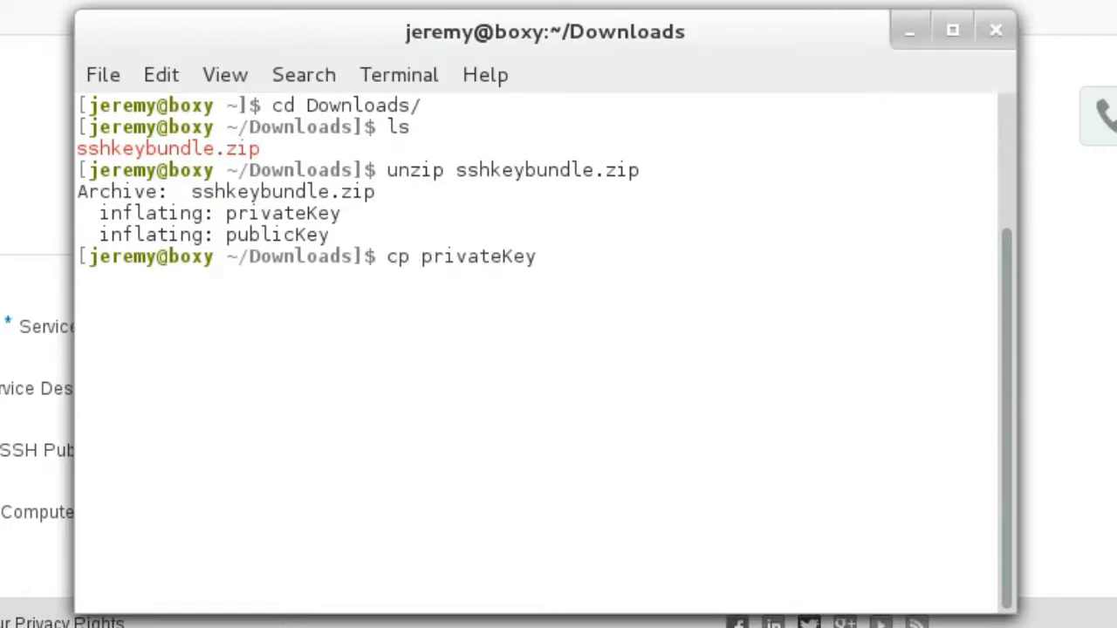
text(~/.ssh)
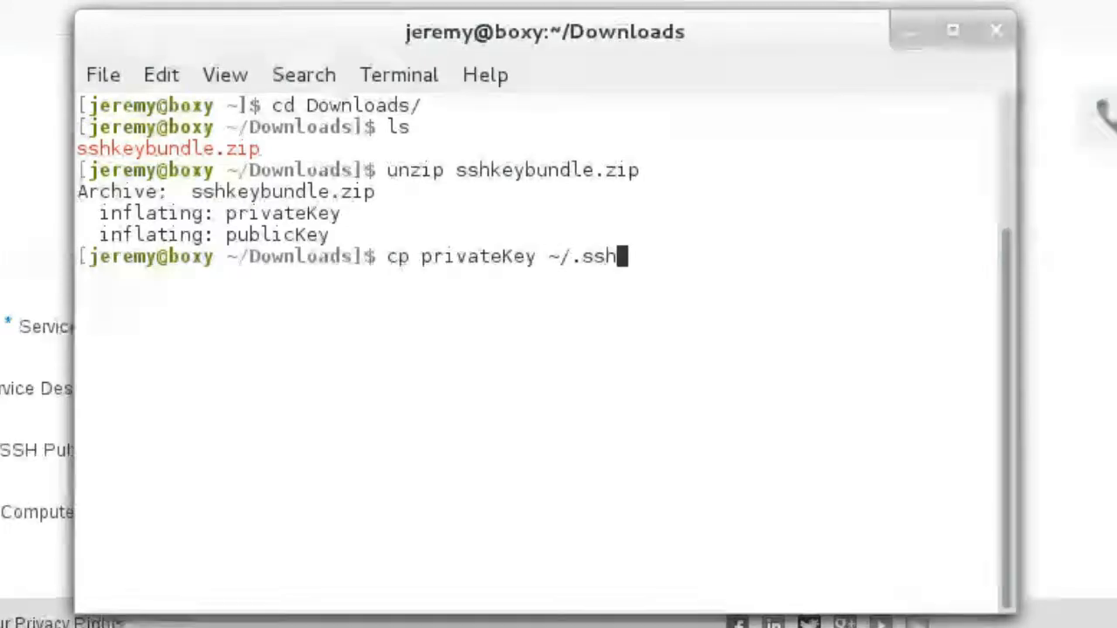
key(Return)
text(cp pu)
key(Tab)
text(~/.ssh)
key(Return)
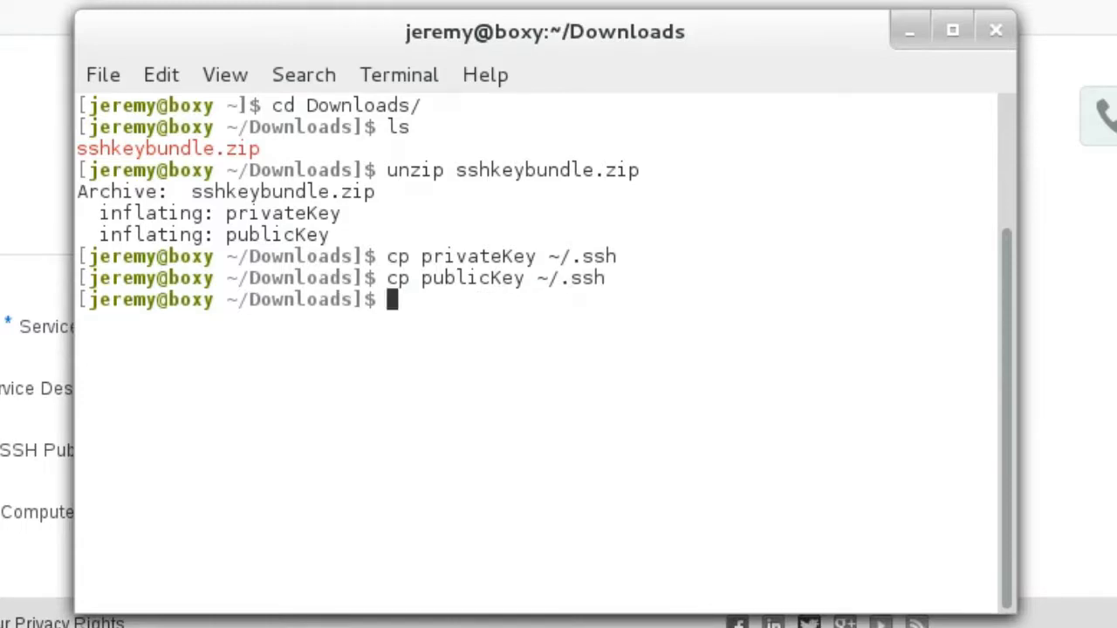
Change to the ~/.ssh directory and list its files
text(cd ~/.ssh)
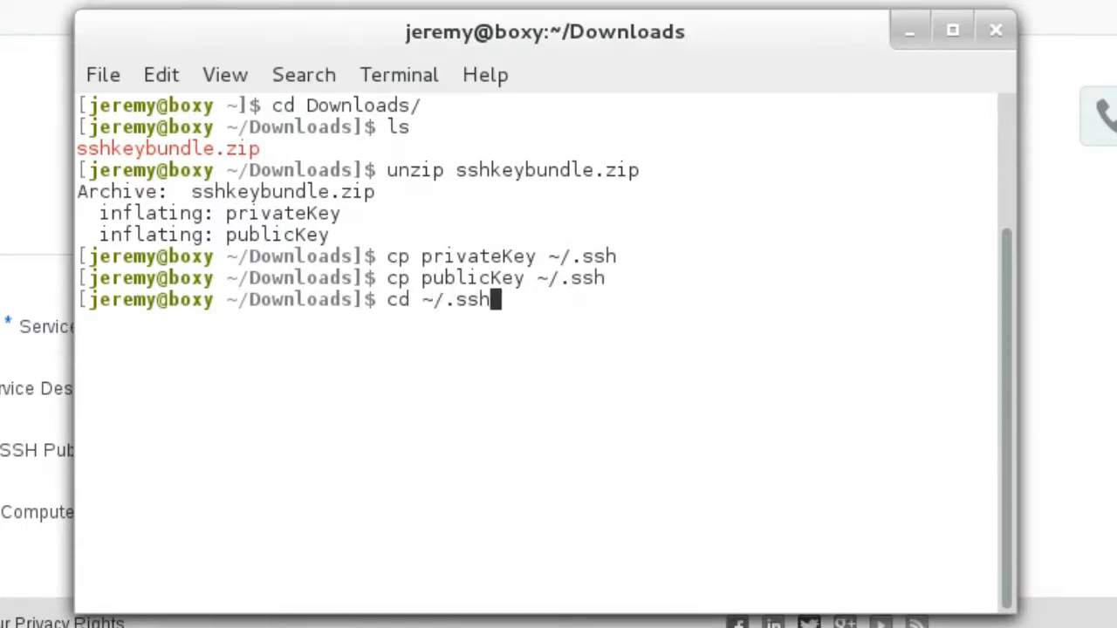
key(Return)
text(ls)
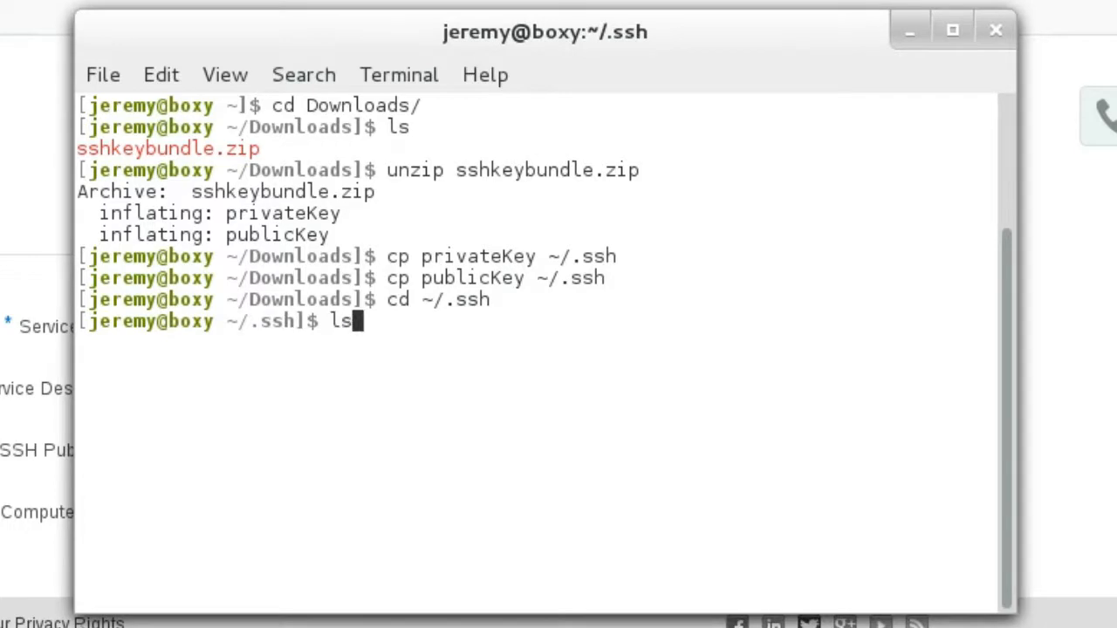
key(Return)
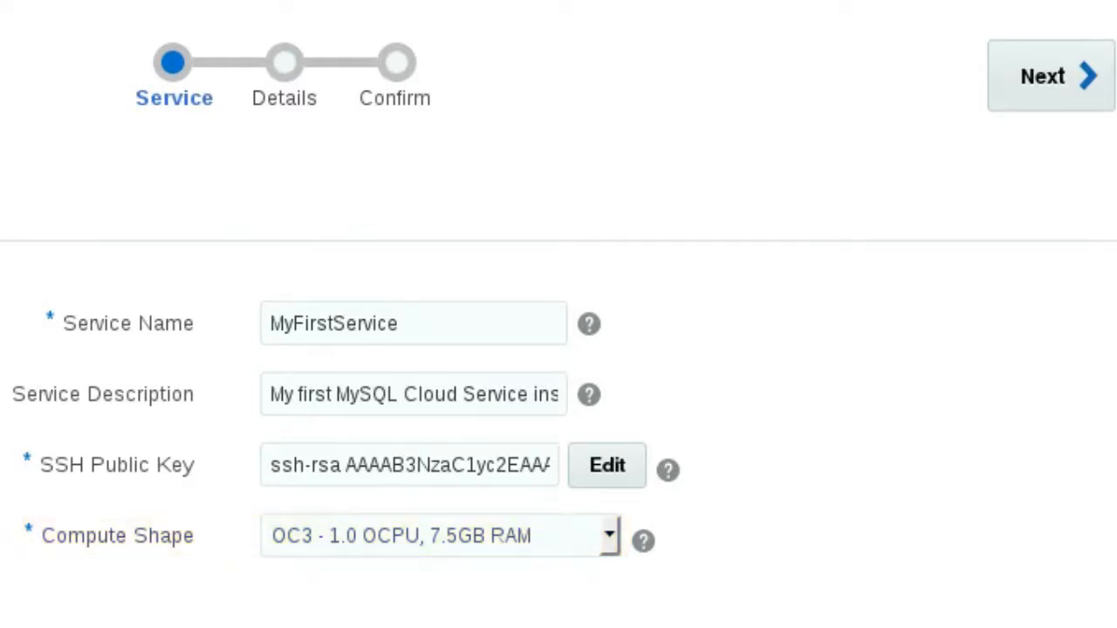
Back in the browser, review the compute shapes, keep OC3 - 1.0 OCPU, 7.5GB RAM, and continue to the service details
click(609, 535)
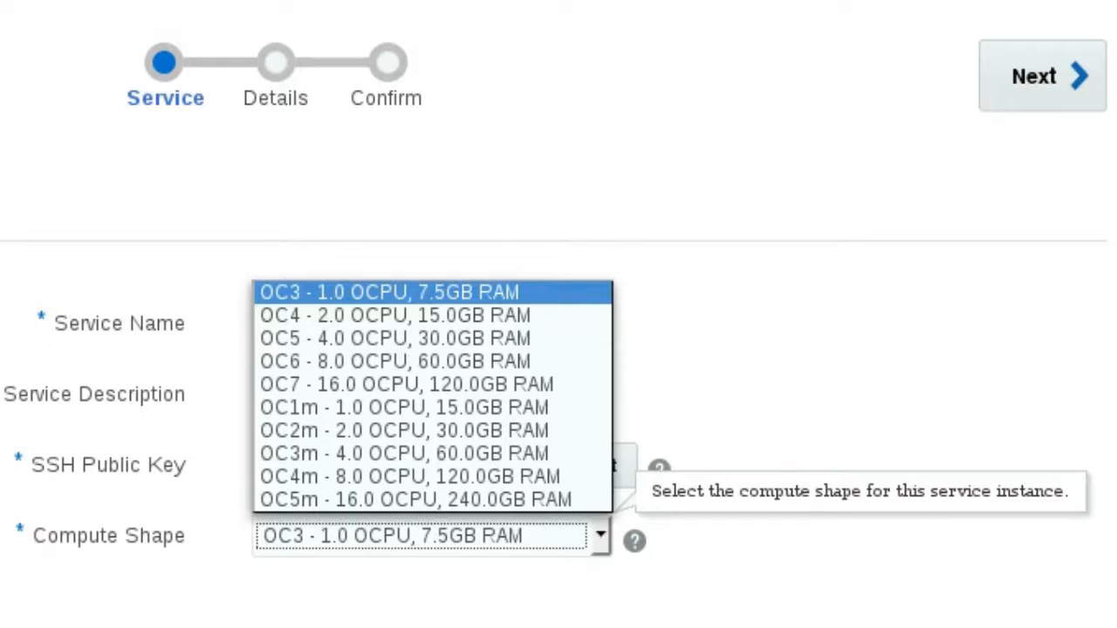
key(Escape)
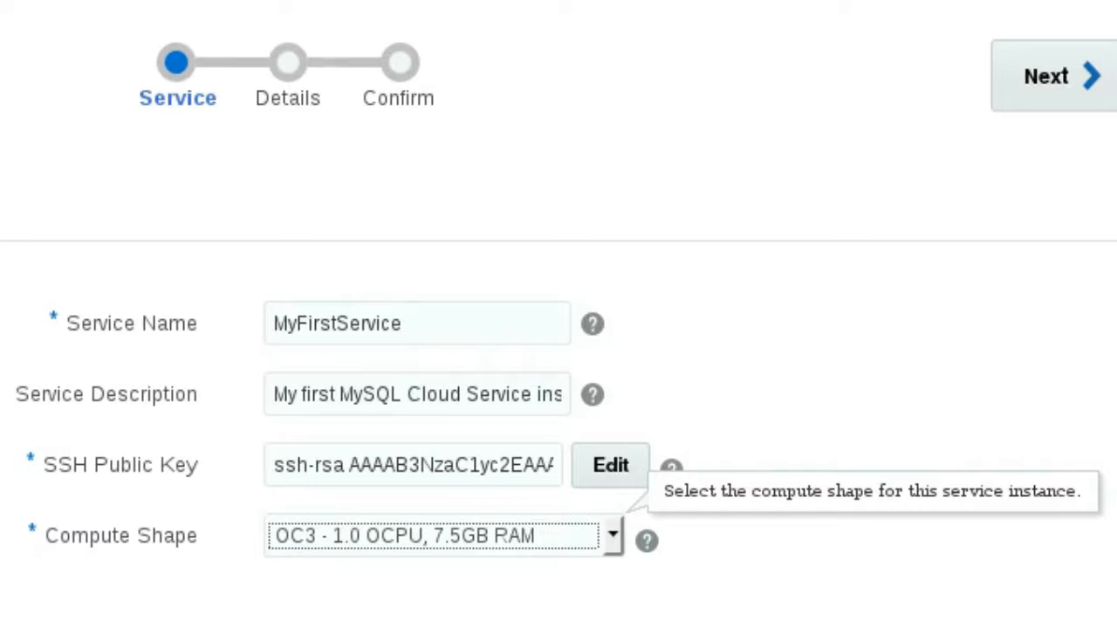
key(Tab)
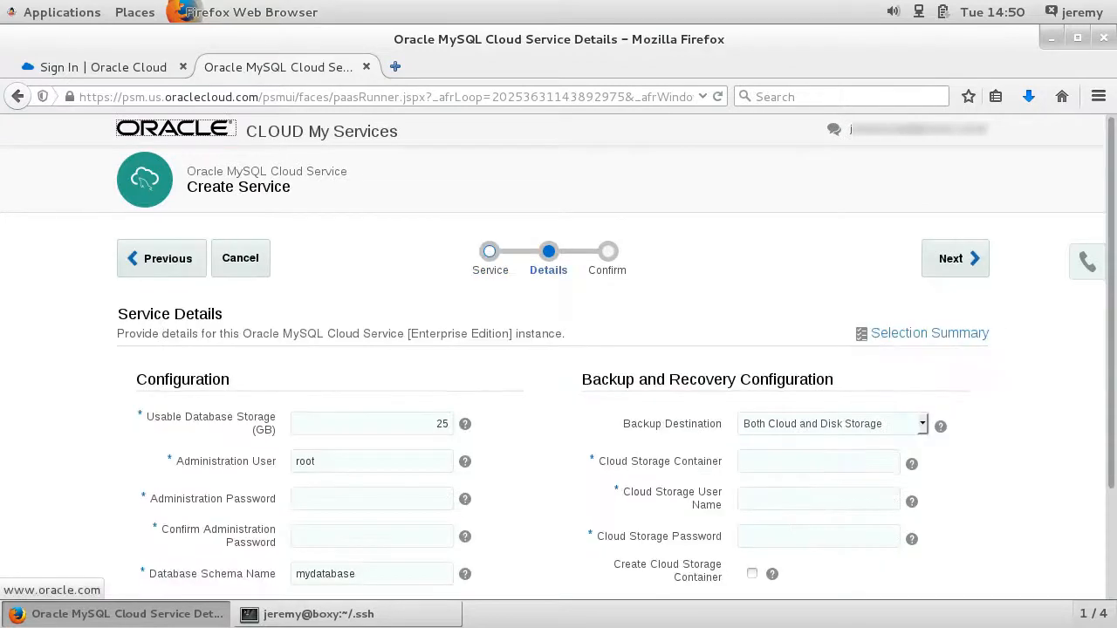
Keep 25 GB of database storage and the root administration user, and enter and confirm the administration password
scroll(559, 349, down, 3)
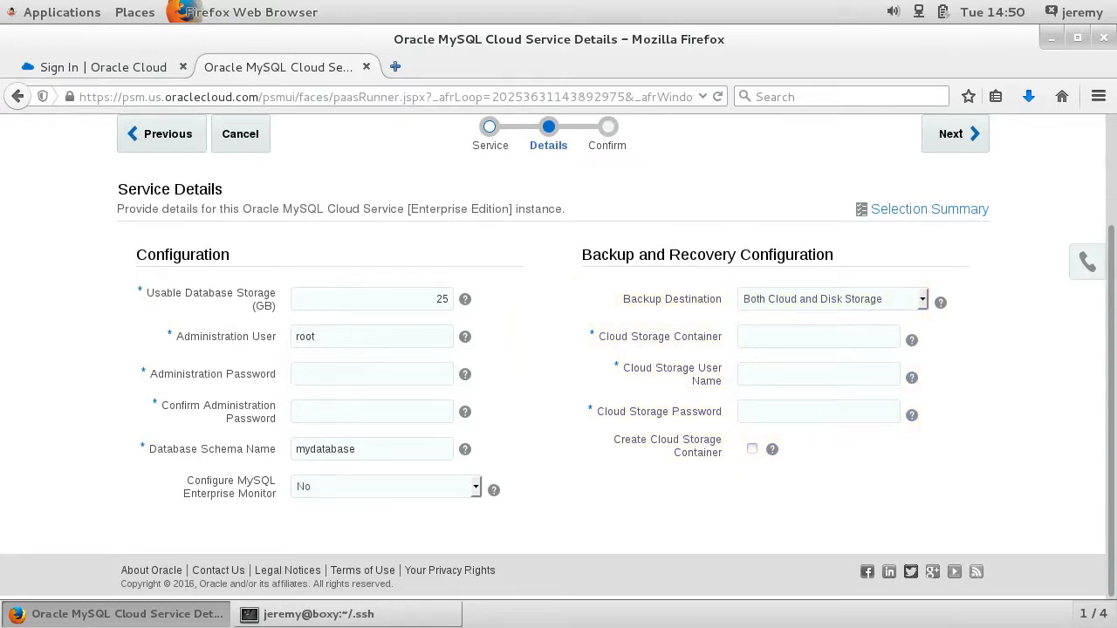
click(436, 299)
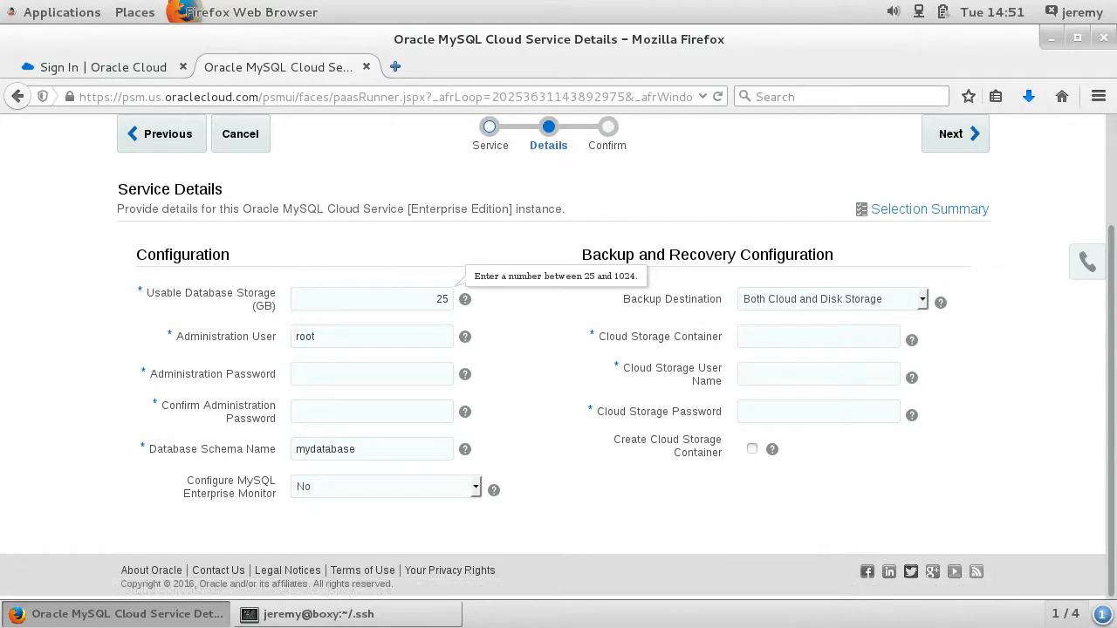
click(367, 337)
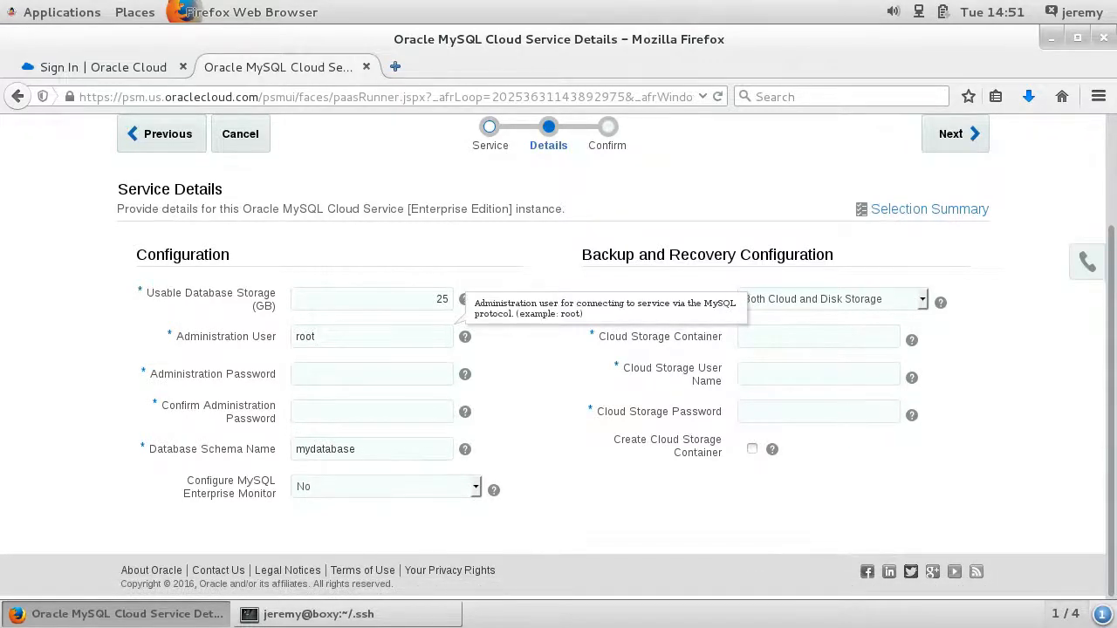
click(366, 374)
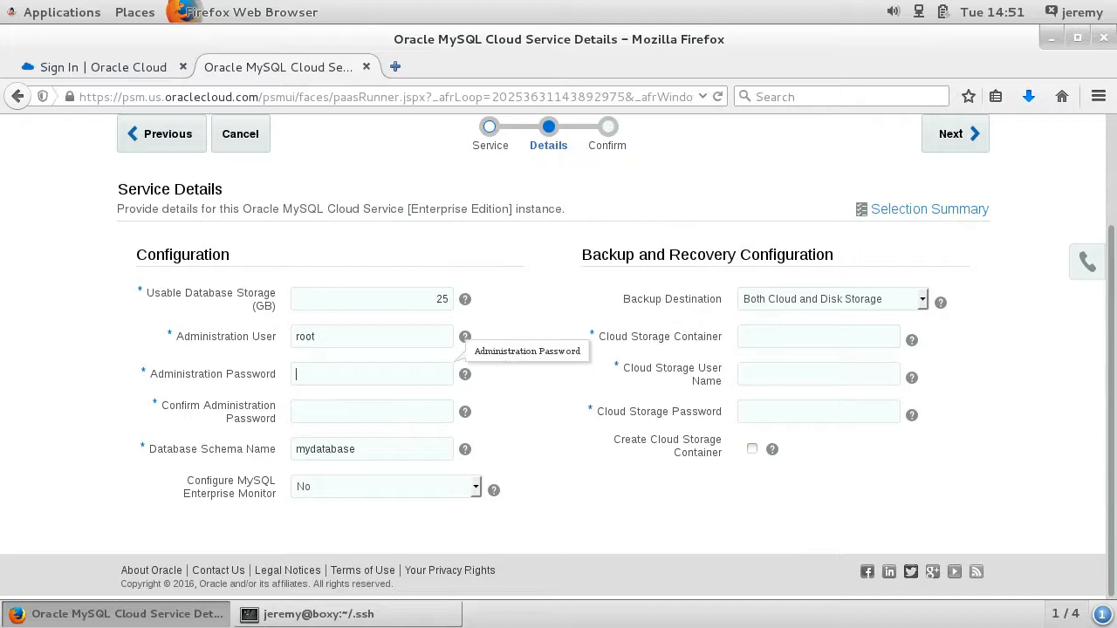
text(*******)
key(Tab)
key(Tab)
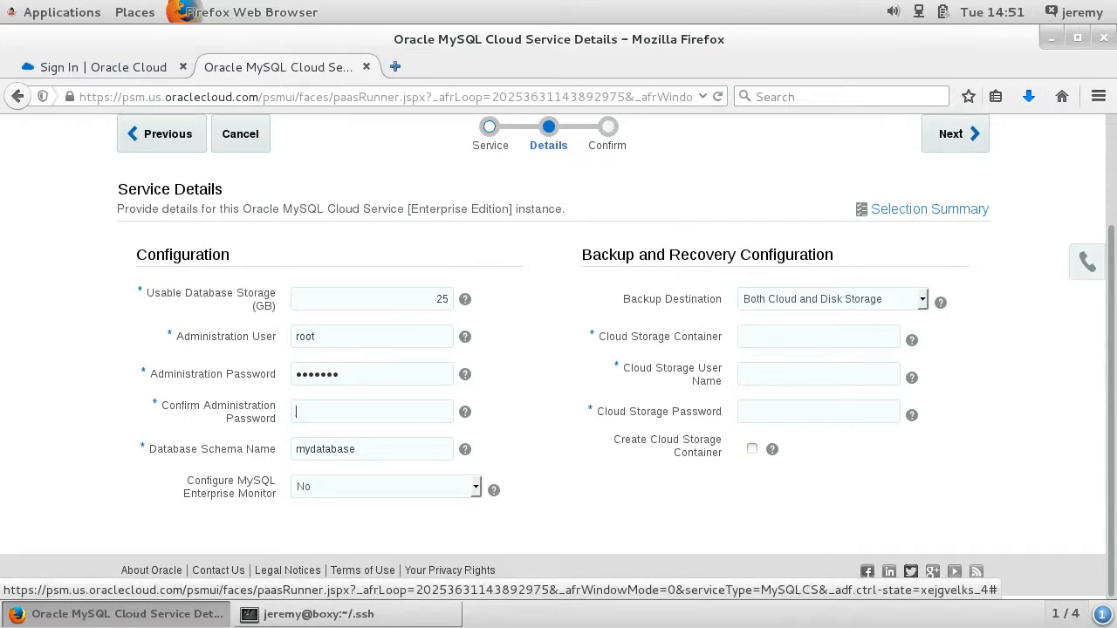
text(*******)
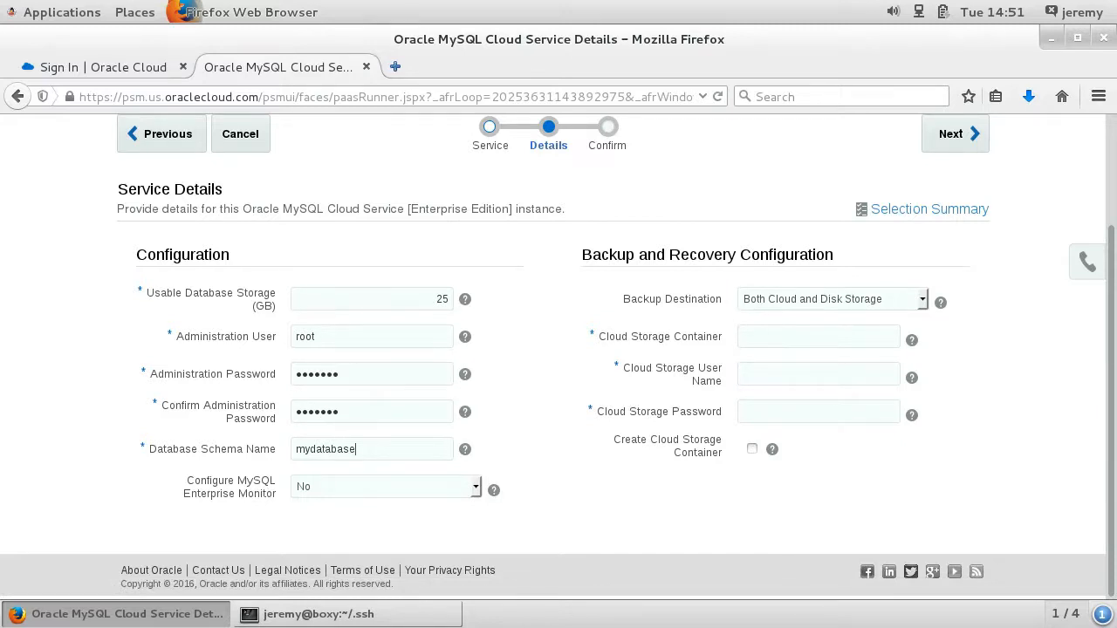
Set the database schema name to MyFirstDatabase and leave MySQL Enterprise Monitor configuration at No
click(356, 448)
key(ctrl+a)
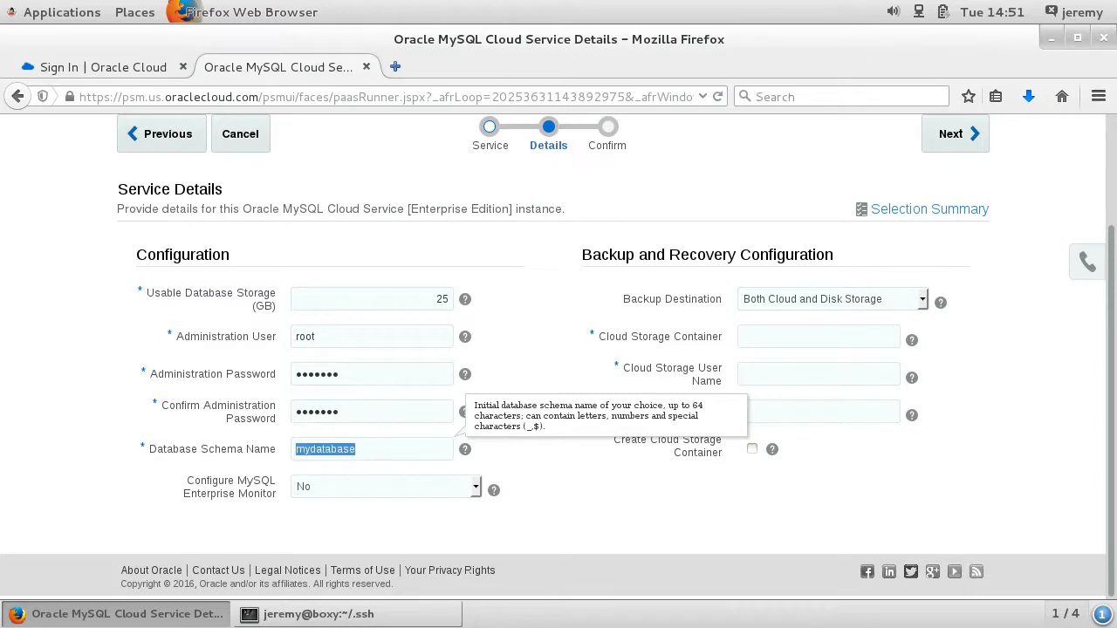
text(MyFir)
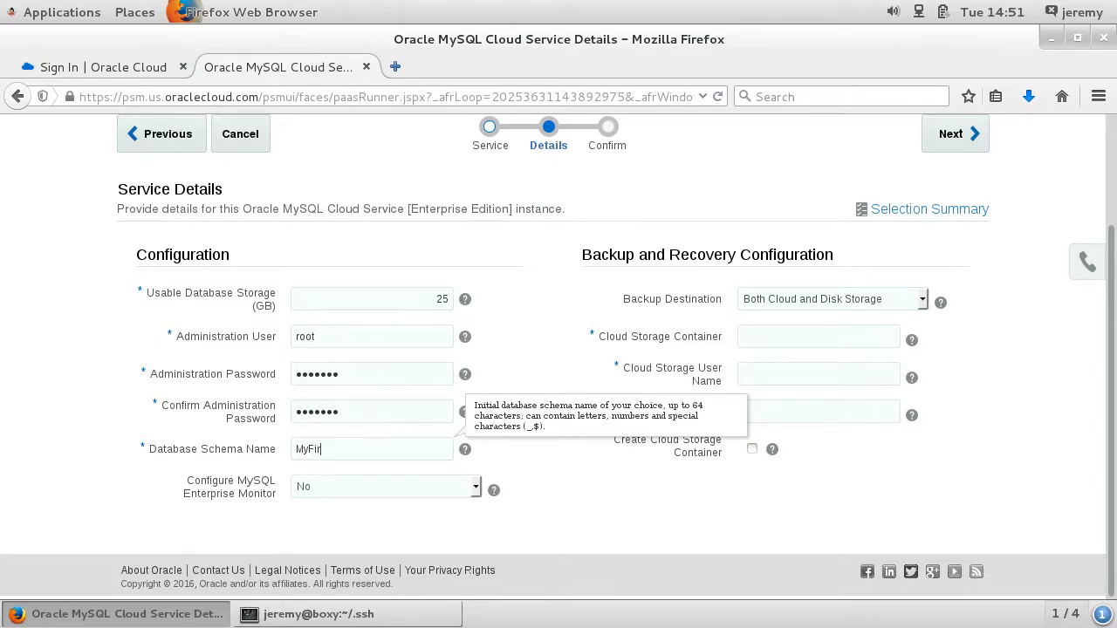
text(stDatabase)
key(Tab)
key(alt+Down)
key(Escape)
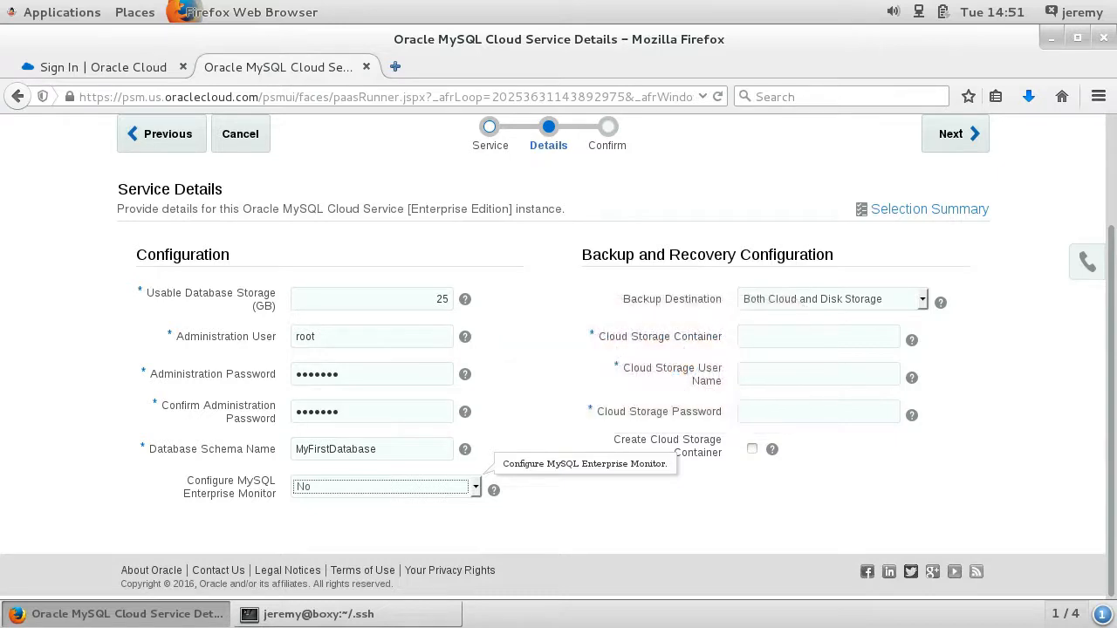
Look over the cloud storage backup fields, set the backup destination to None and continue to the confirmation
click(834, 298)
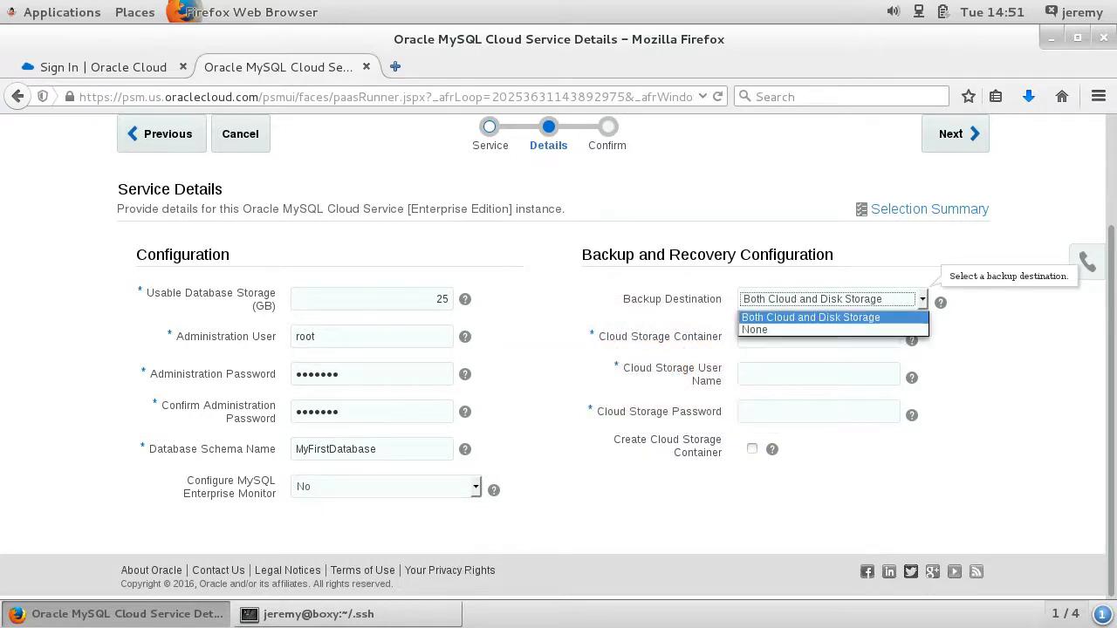
click(908, 318)
click(818, 374)
click(819, 411)
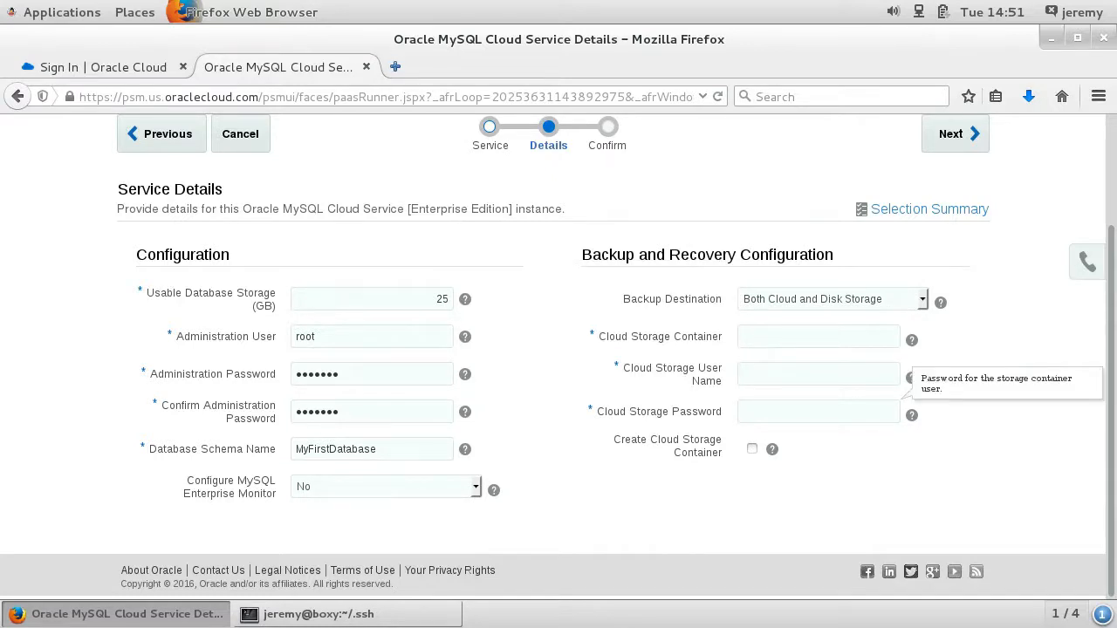
click(829, 298)
click(786, 329)
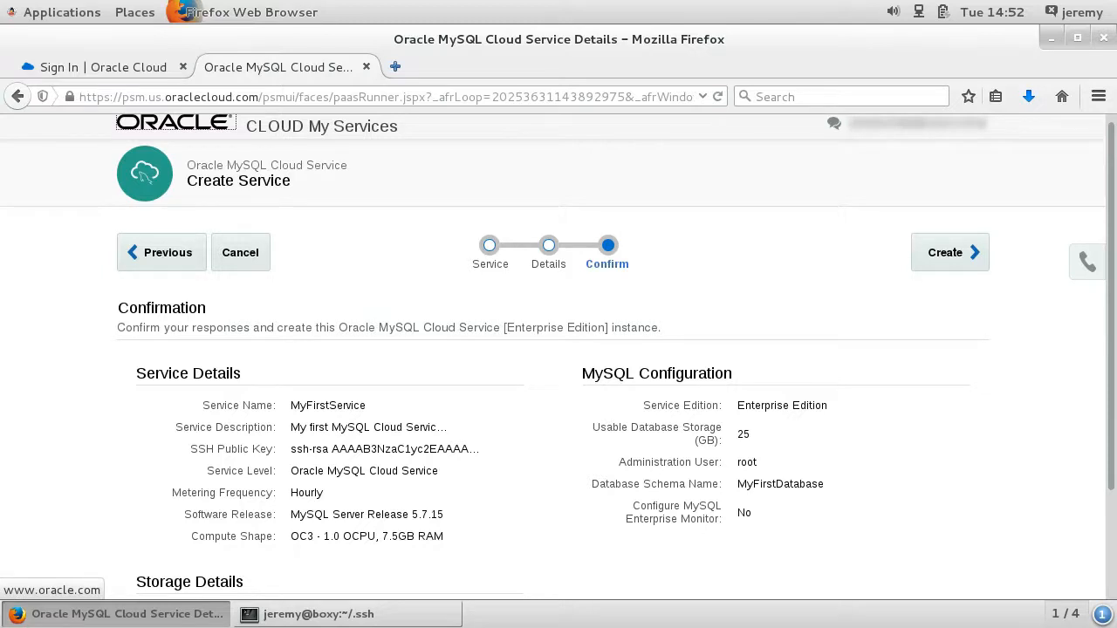
Review the confirmation summary and create the MySQL Cloud Service instance
scroll(558, 356, down, 1)
scroll(558, 356, up, 1)
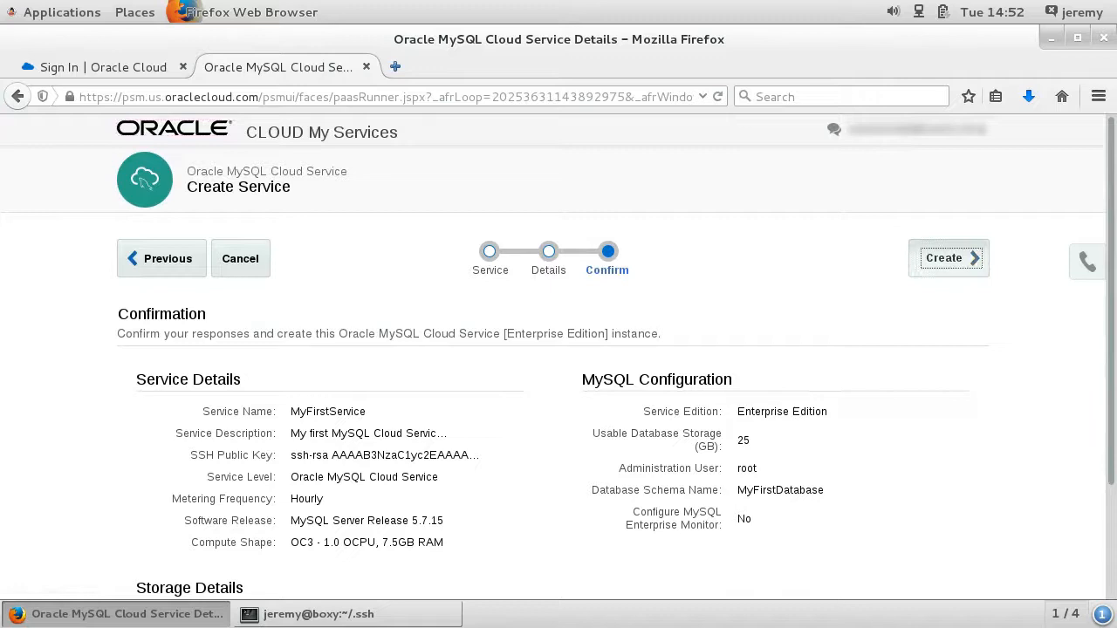
key(Return)
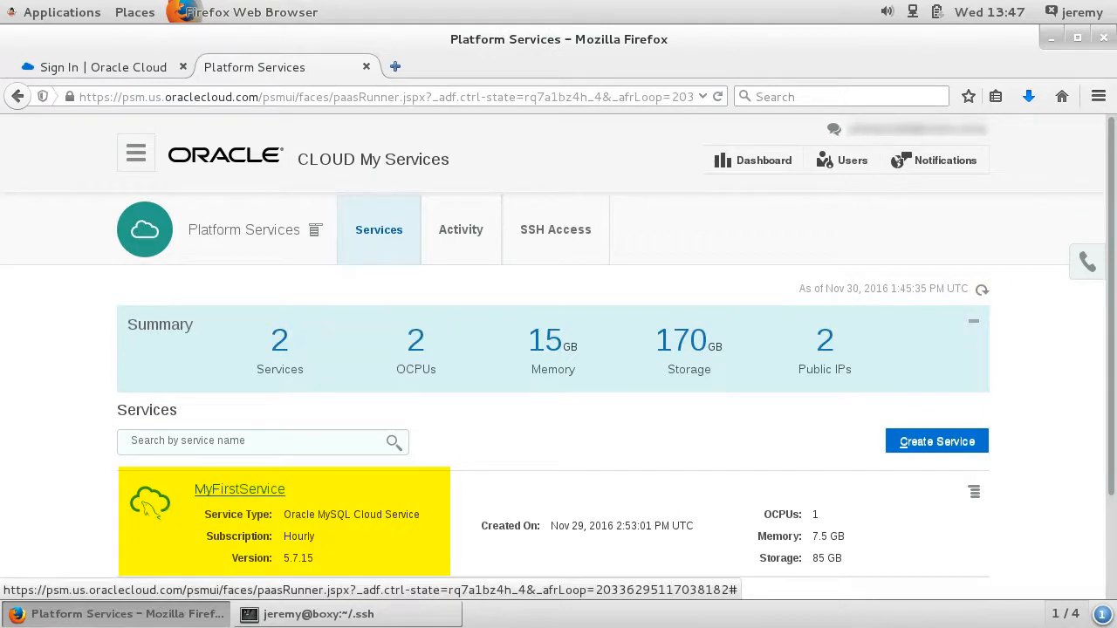
Open MyFirstService and examine its overview, including the virtual machine's public IP, MySQL port and connect descriptor
click(151, 505)
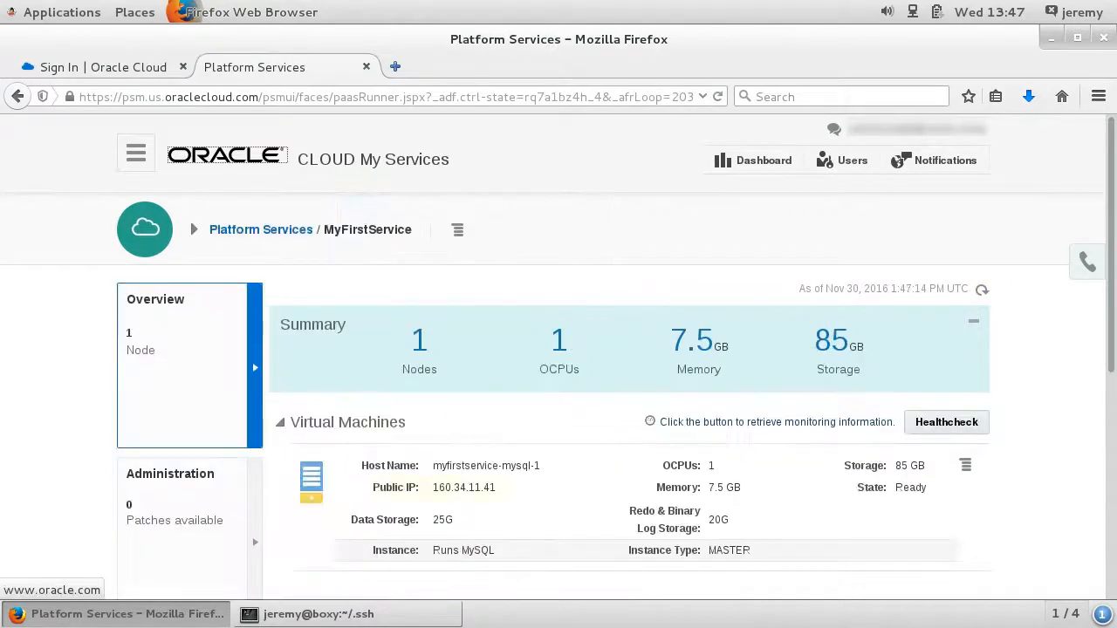
scroll(558, 367, down, 3)
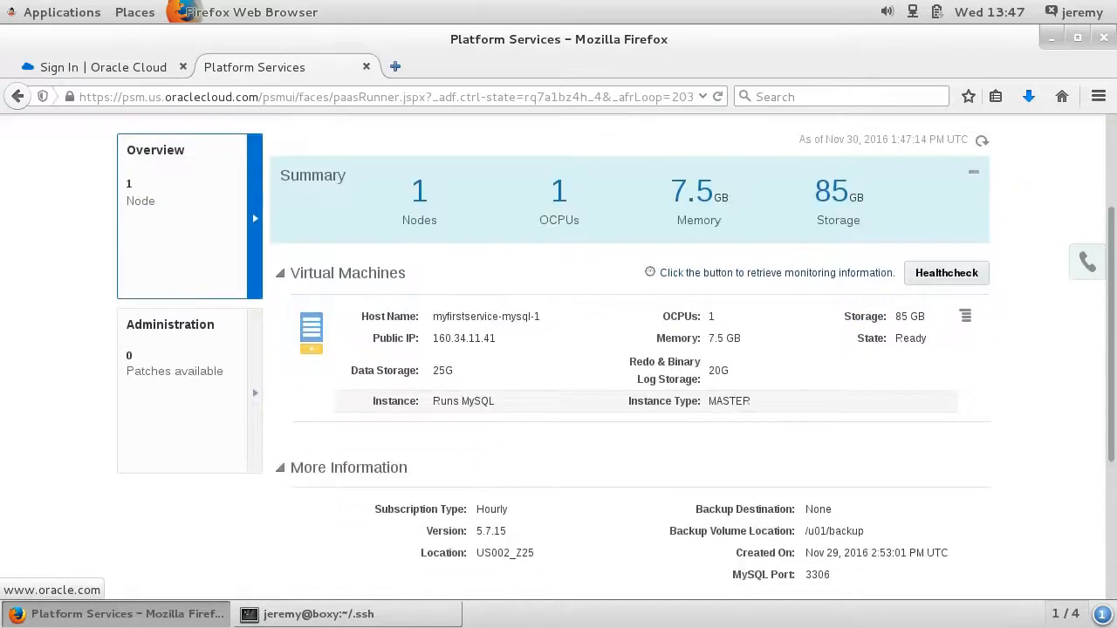
scroll(559, 367, down, 5)
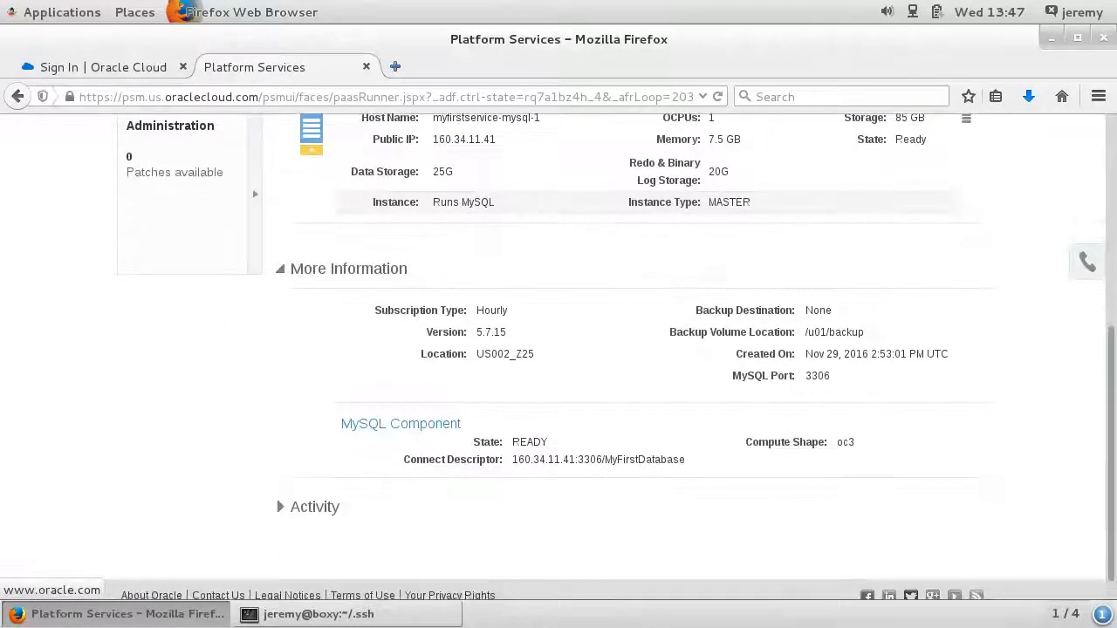
scroll(559, 356, up, 5)
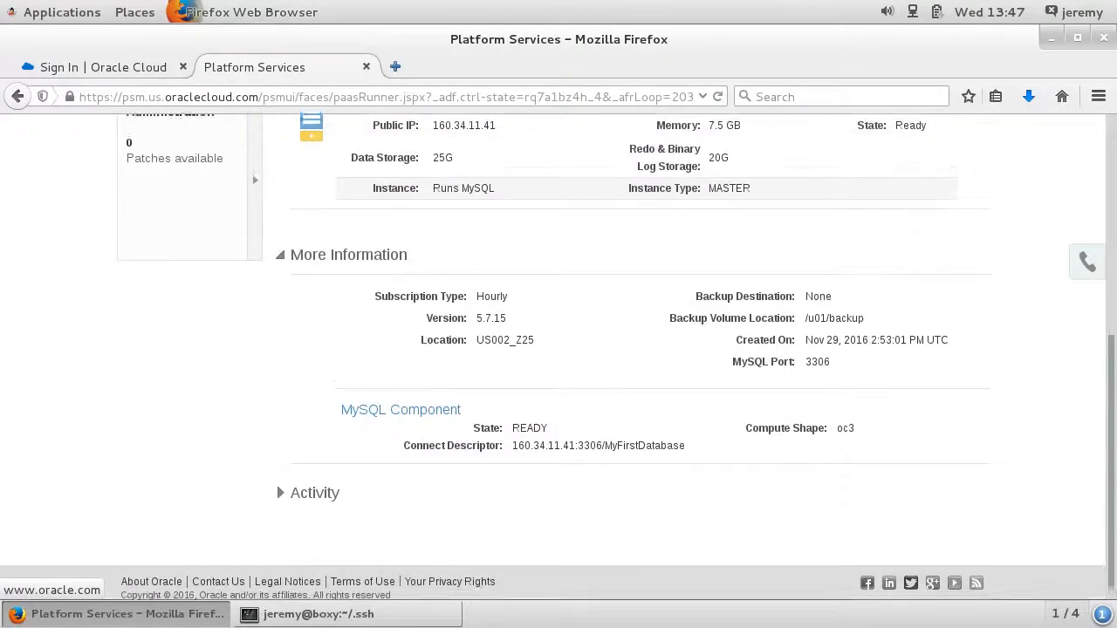
scroll(559, 356, up, 3)
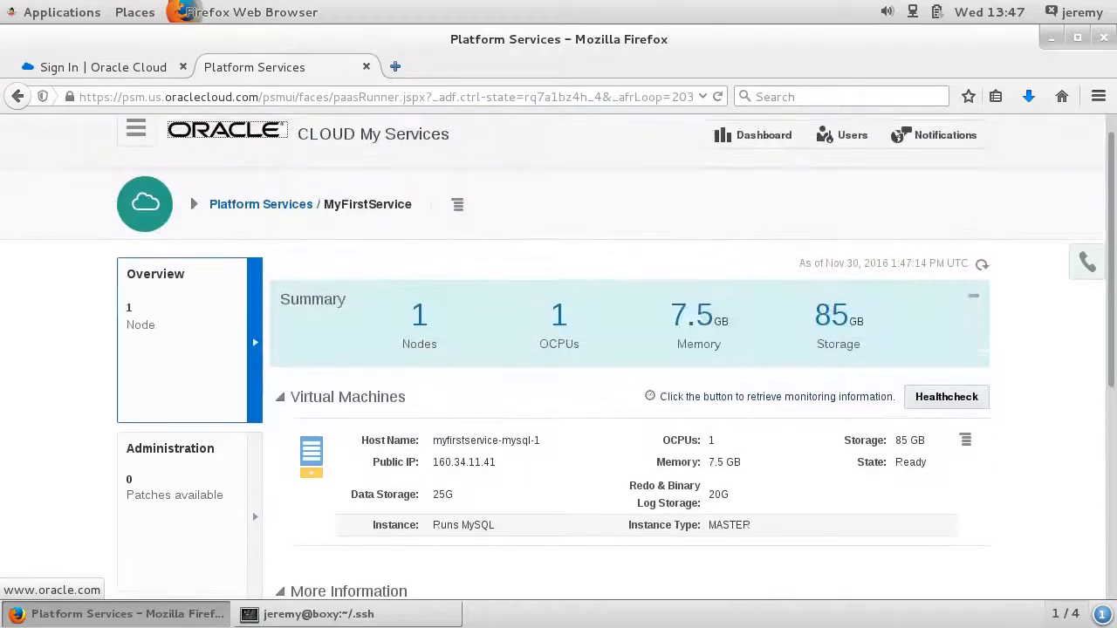